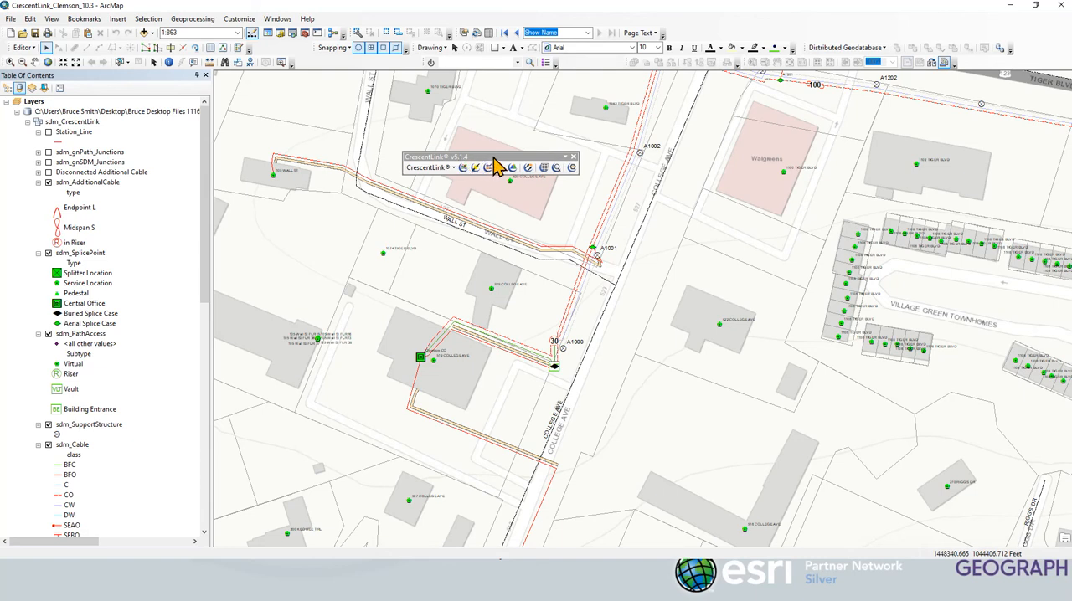
Step: Check the CrescentLink version and license, then dock its toolbar with the others
click(428, 167)
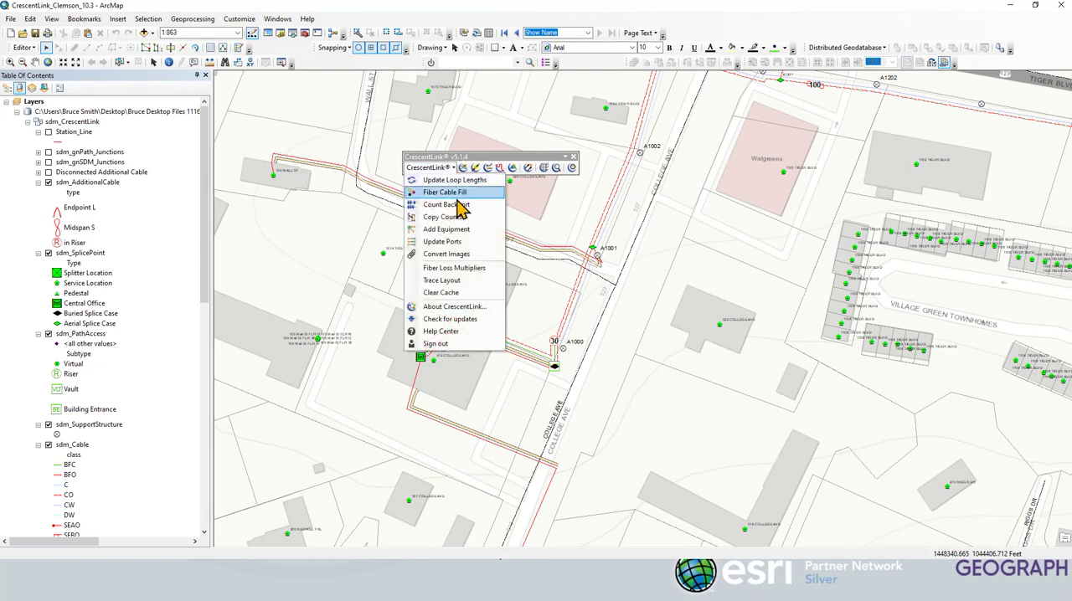
click(459, 308)
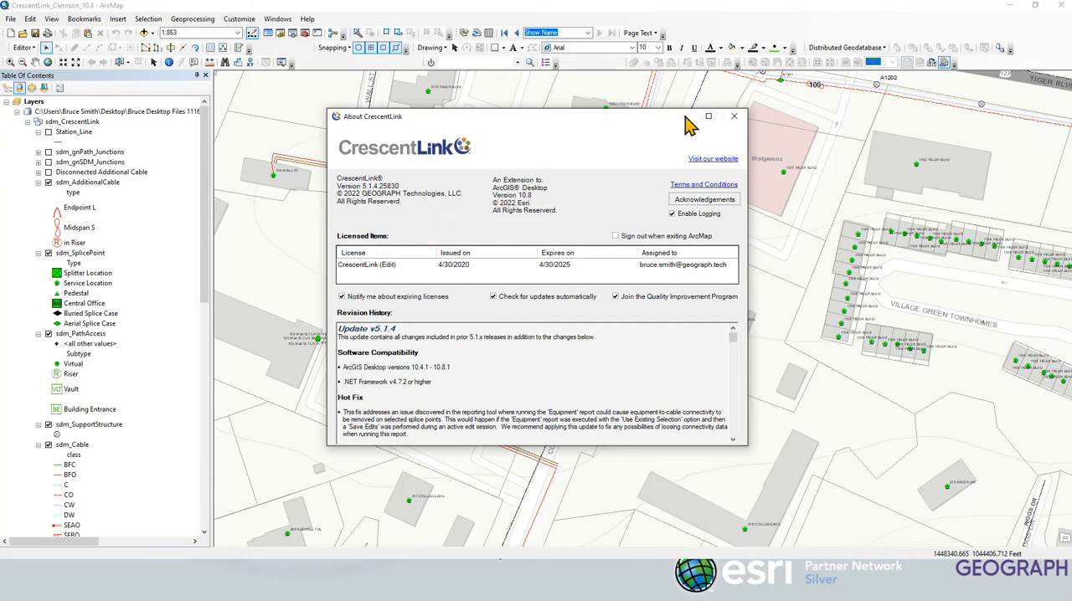
click(734, 116)
drag(502, 157, 393, 62)
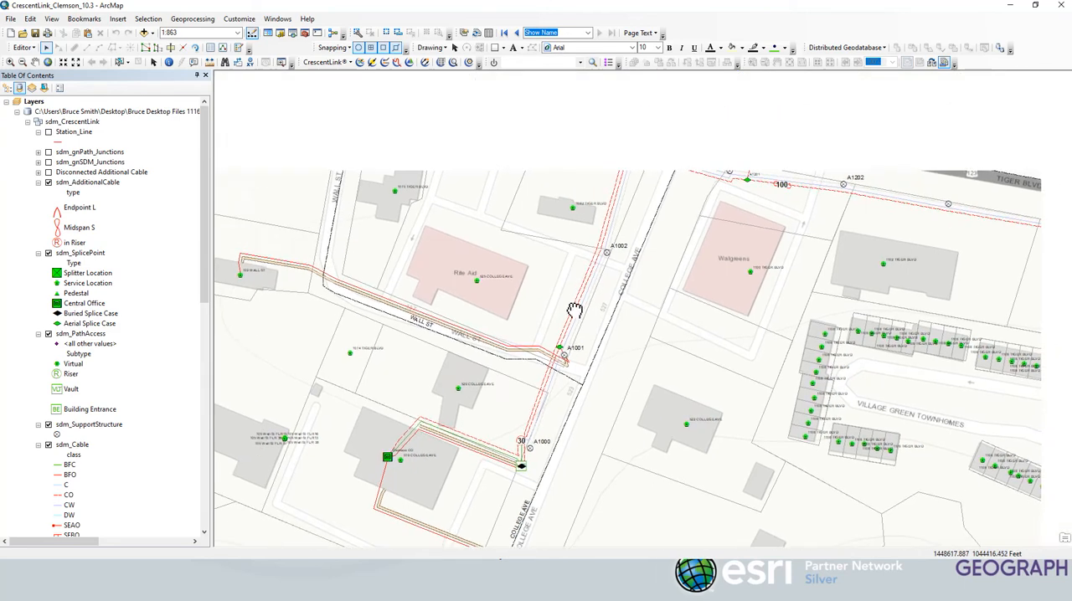
Step: Pan north to splice A1302 where Elm St crosses College Ave
drag(616, 192, 535, 389)
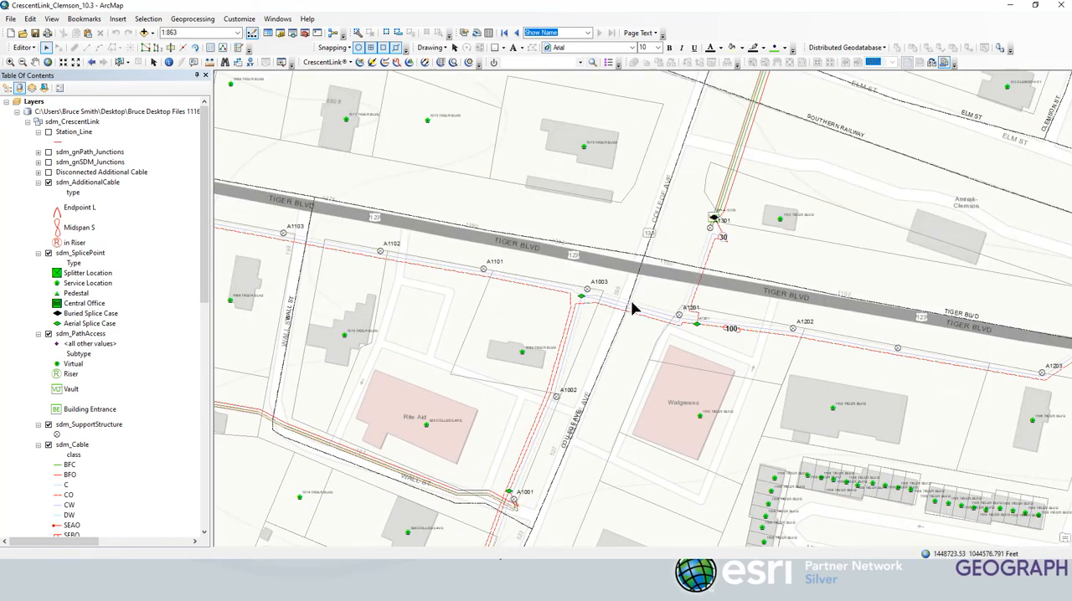
drag(708, 252, 584, 436)
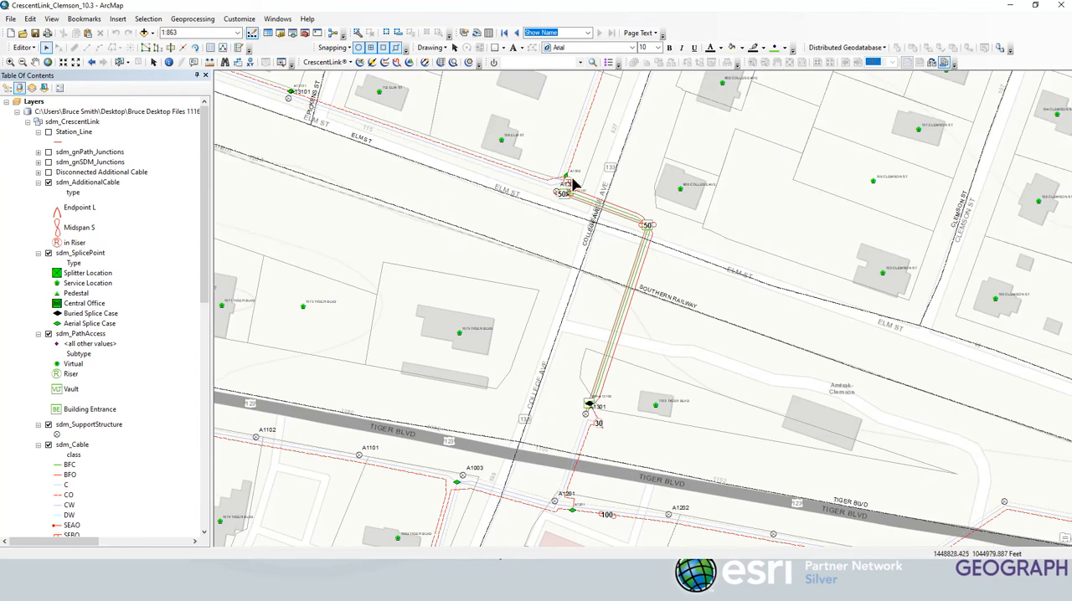
scroll(566, 183, up, 2)
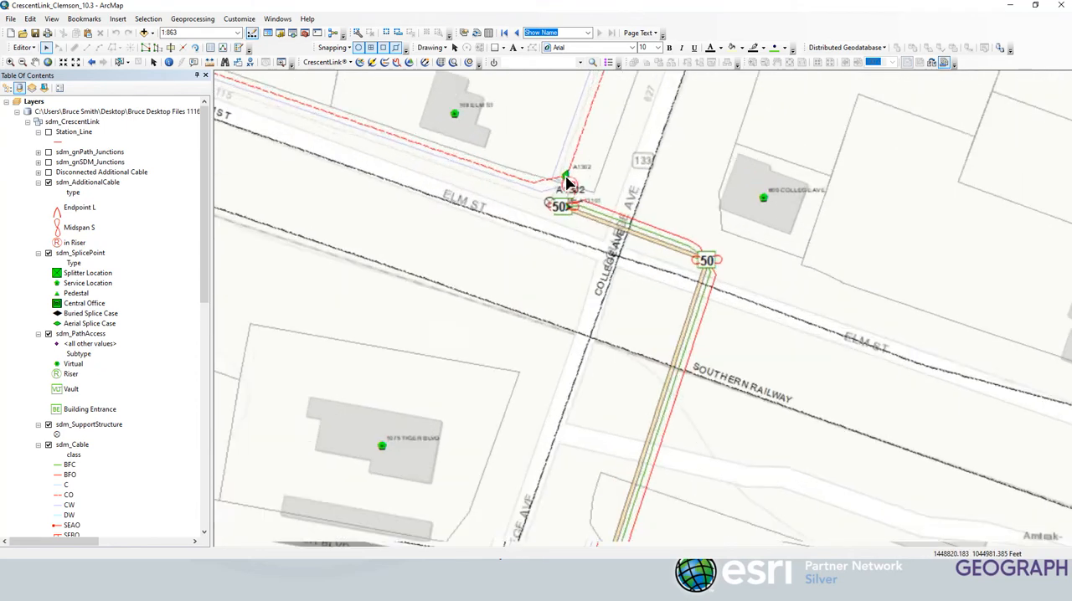
scroll(567, 182, up, 2)
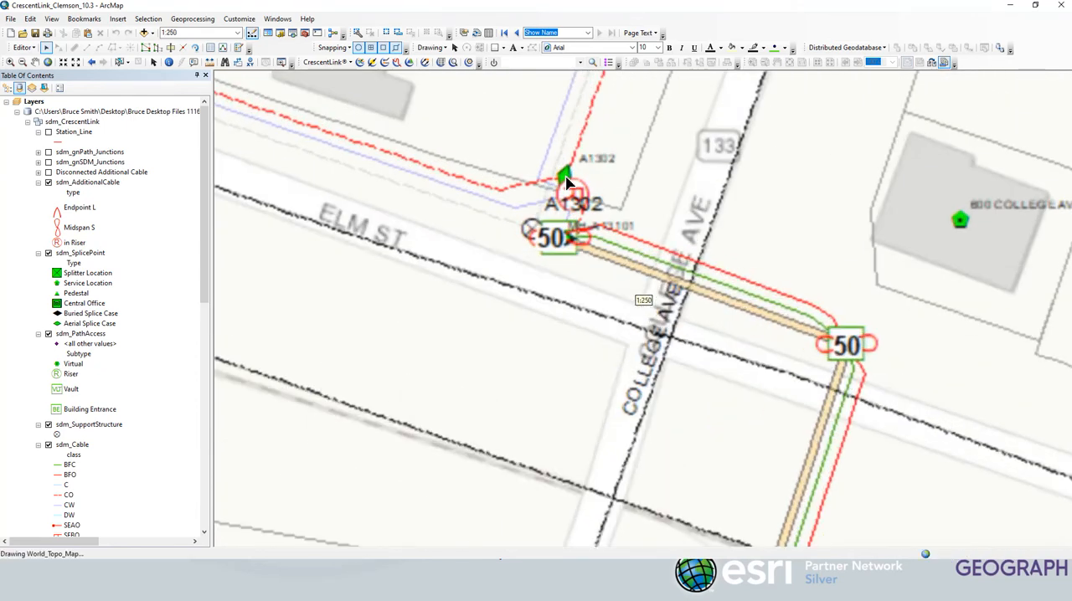
click(360, 63)
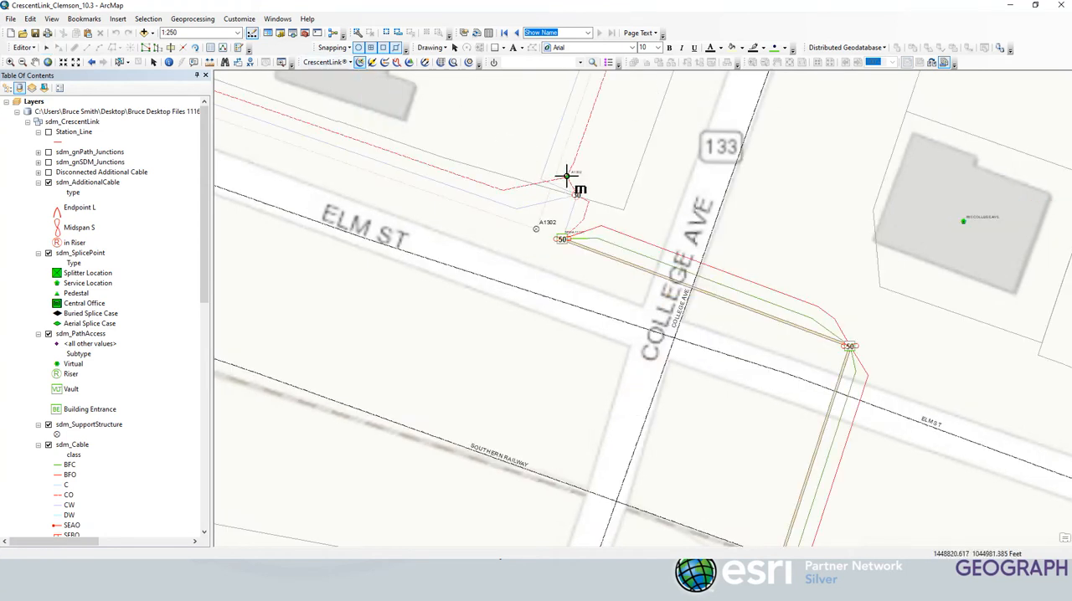
Step: Show Network Manager details for splice A1302, hiding the layer list and widening the panel
click(556, 241)
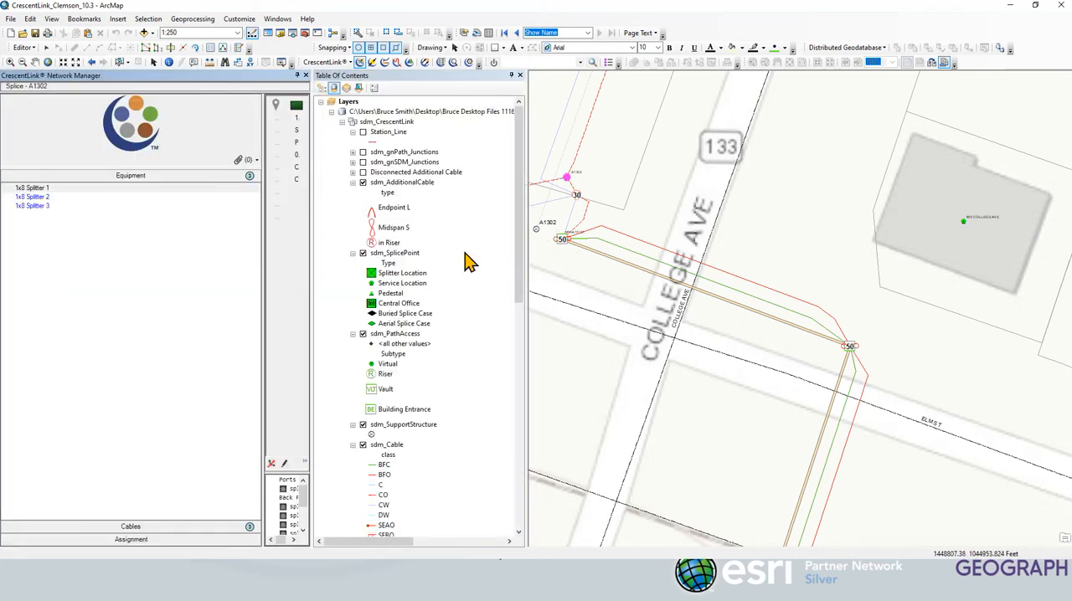
click(519, 74)
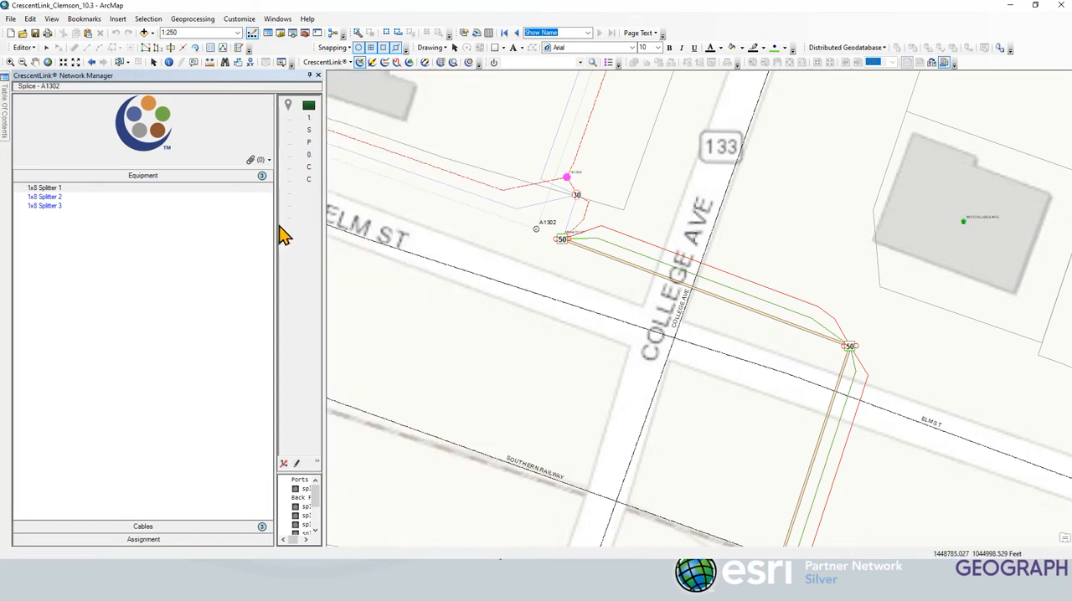
drag(325, 239, 451, 238)
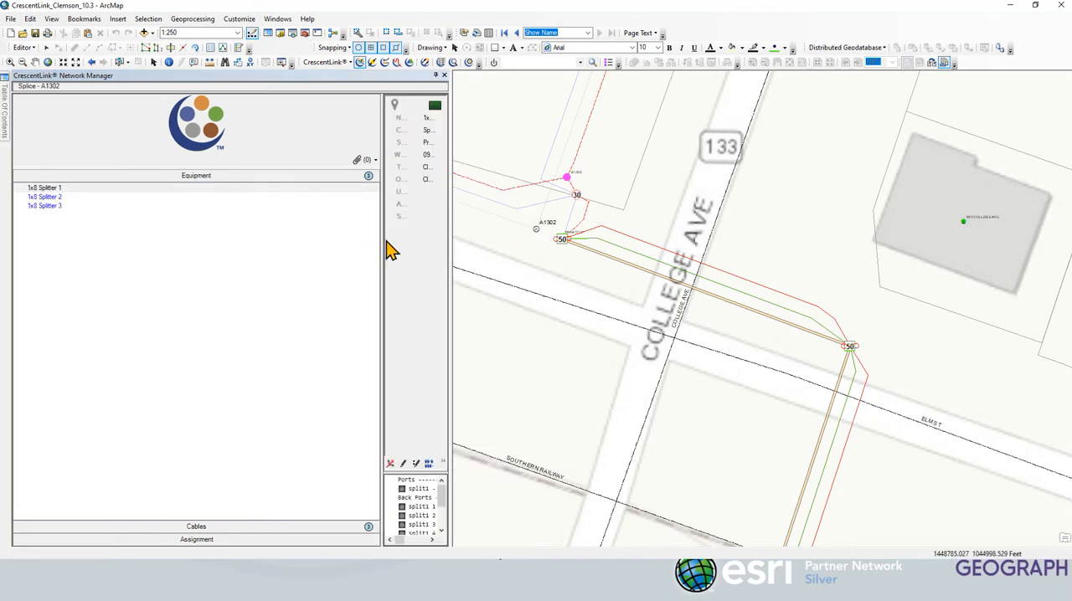
drag(383, 243, 204, 235)
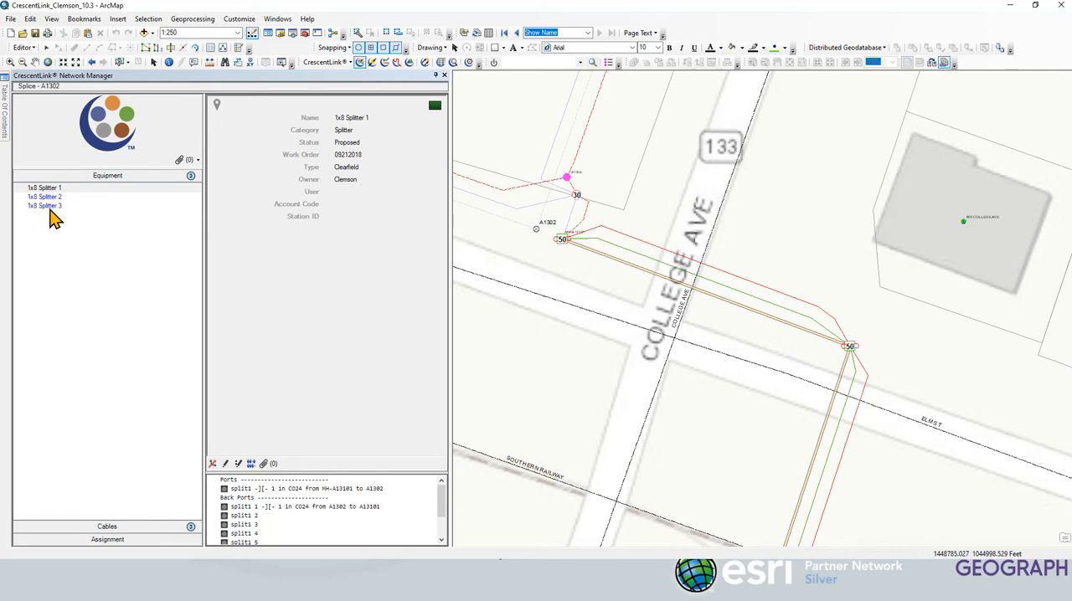
drag(352, 467, 351, 247)
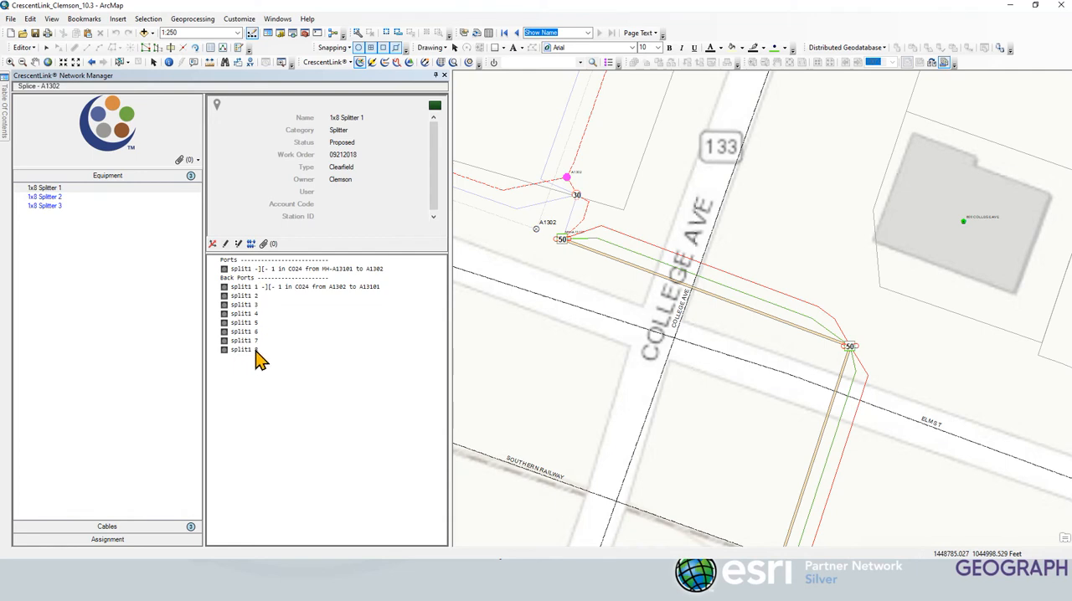
Step: Review 1x8 Splitters 2, 3 and 1 with their port connections, then close the panel
click(46, 197)
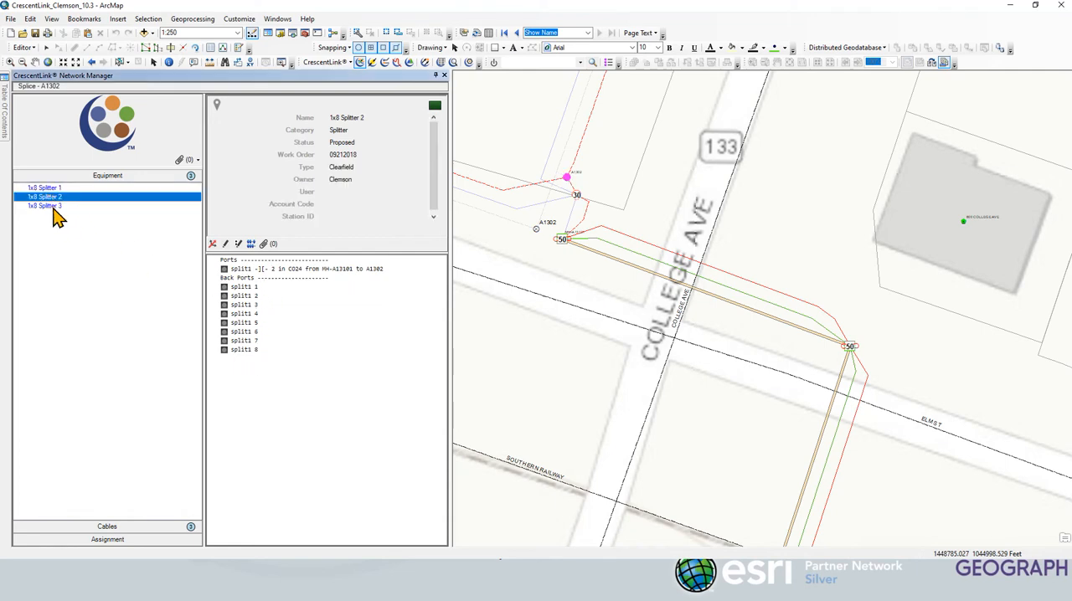
click(46, 206)
click(46, 188)
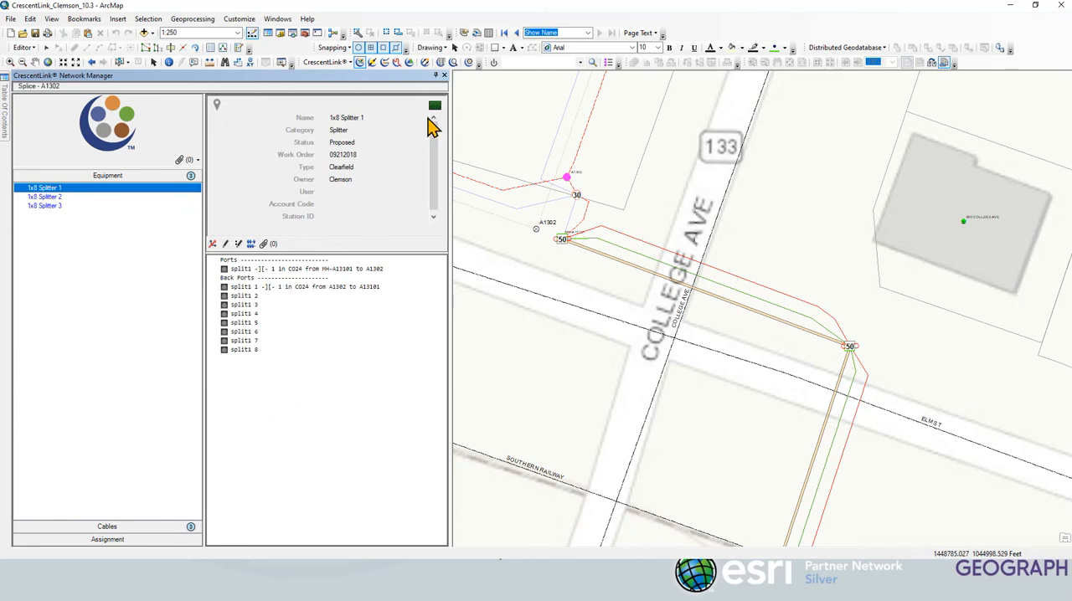
click(445, 75)
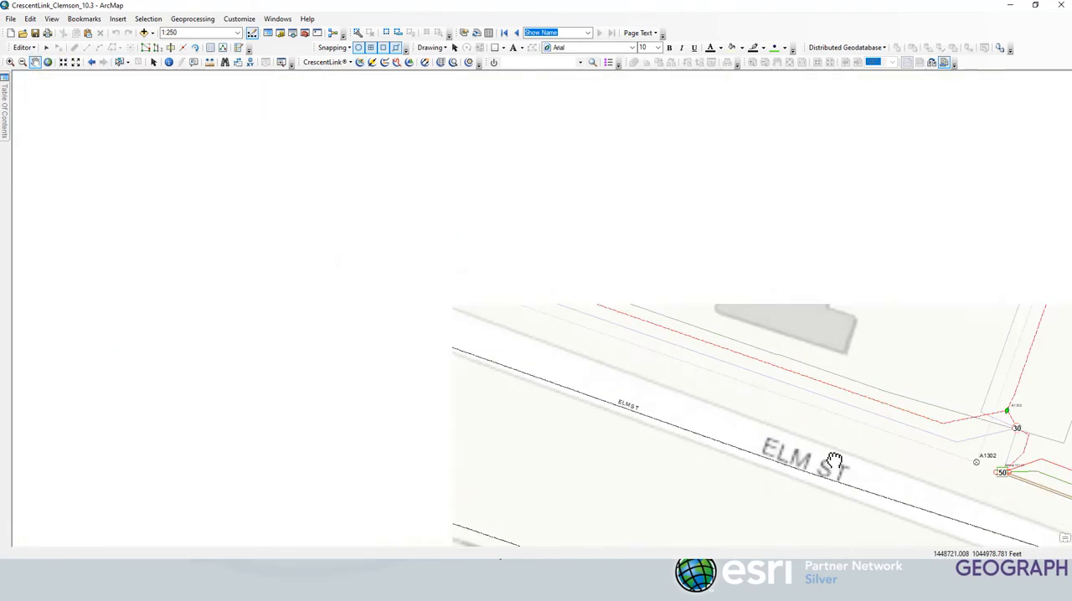
Step: Pan along Elm St until splice A13102 is in view
drag(833, 459, 639, 388)
drag(349, 306, 442, 281)
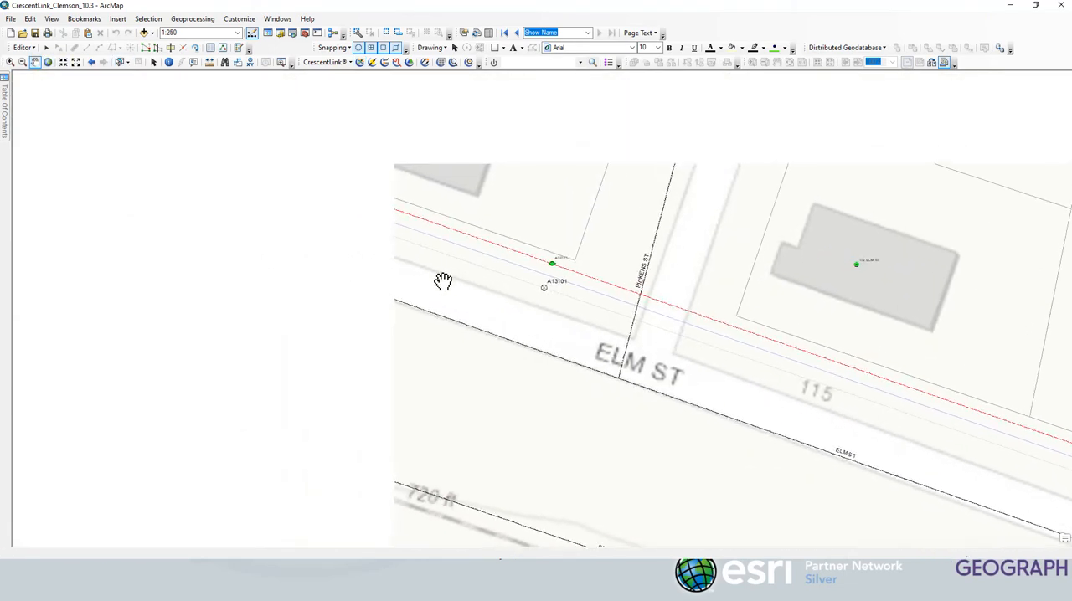
drag(624, 399, 529, 376)
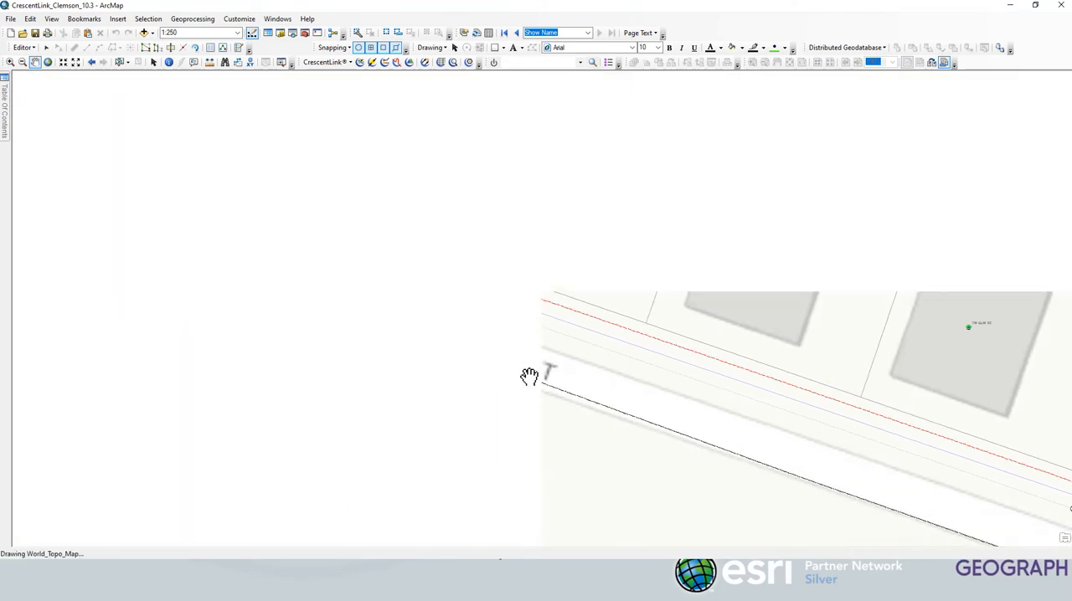
drag(352, 309, 582, 289)
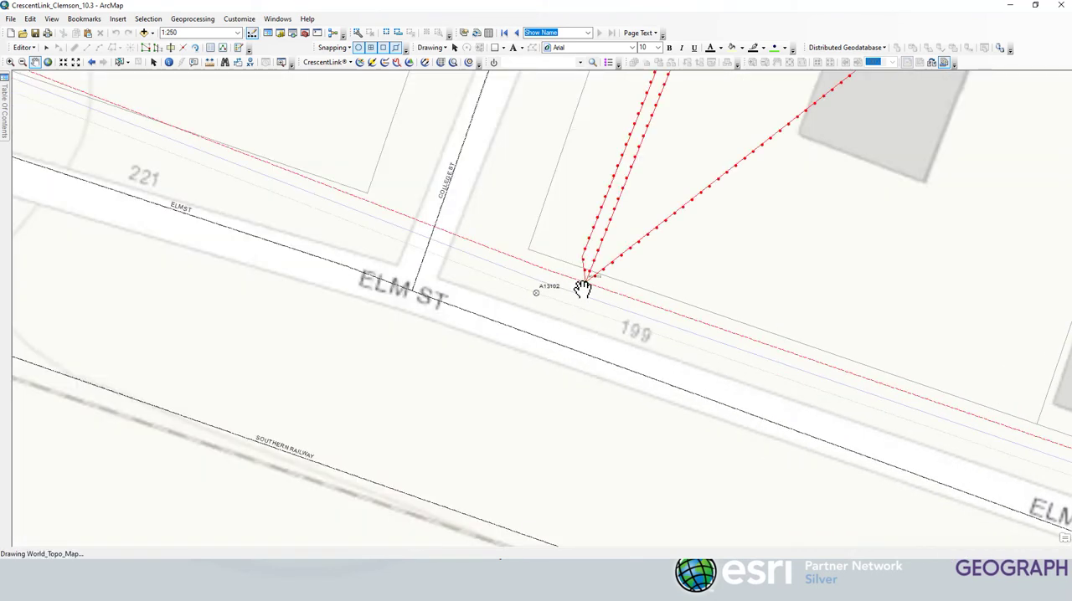
Step: Inspect splice A13102's two 1x4 splitters and their port assignments, then close the panel
click(361, 66)
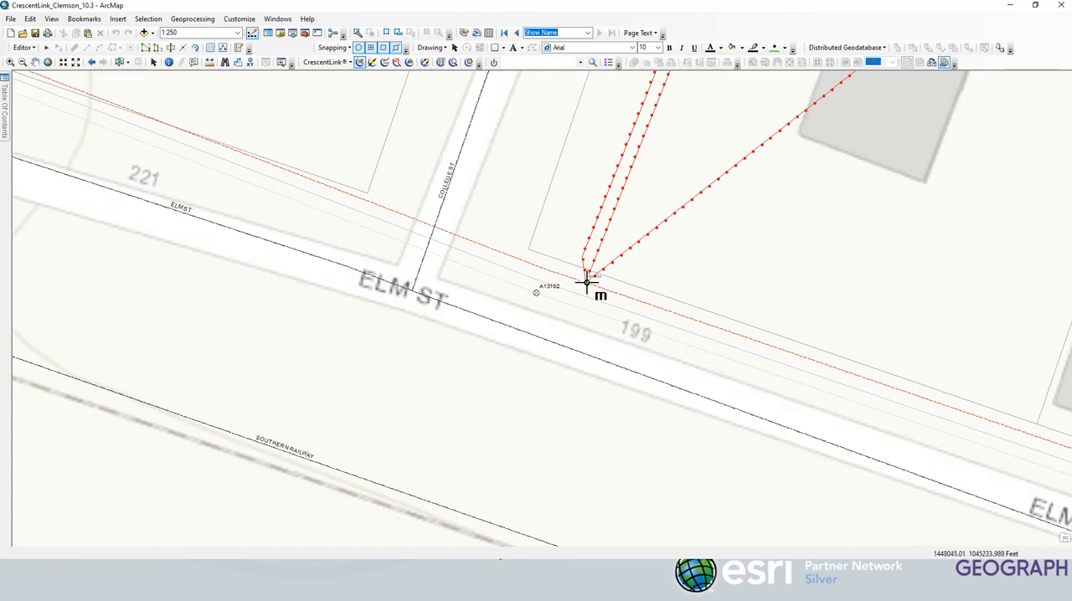
click(586, 283)
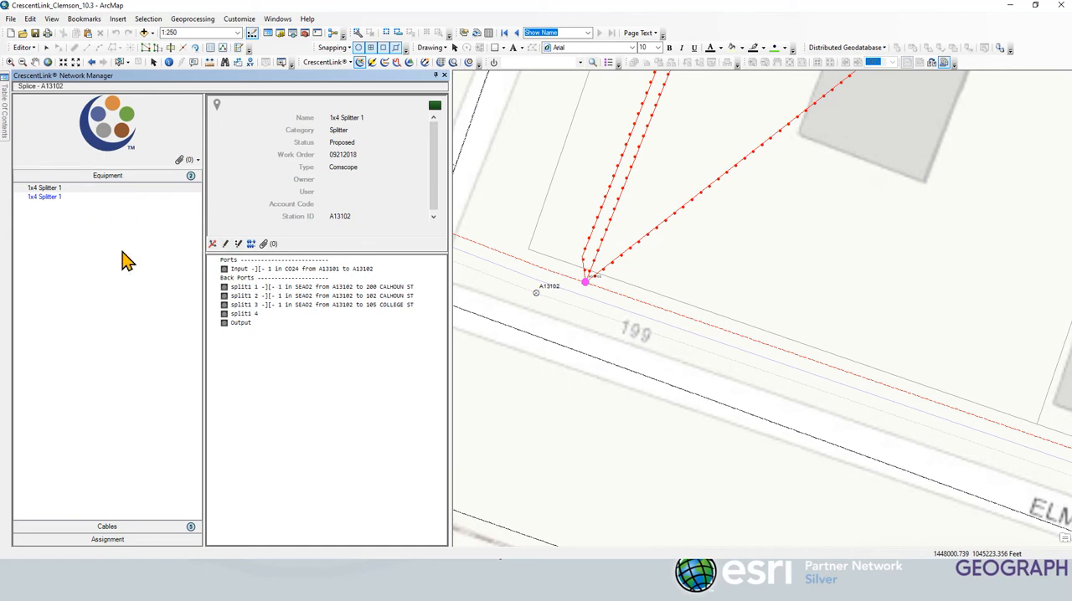
click(50, 197)
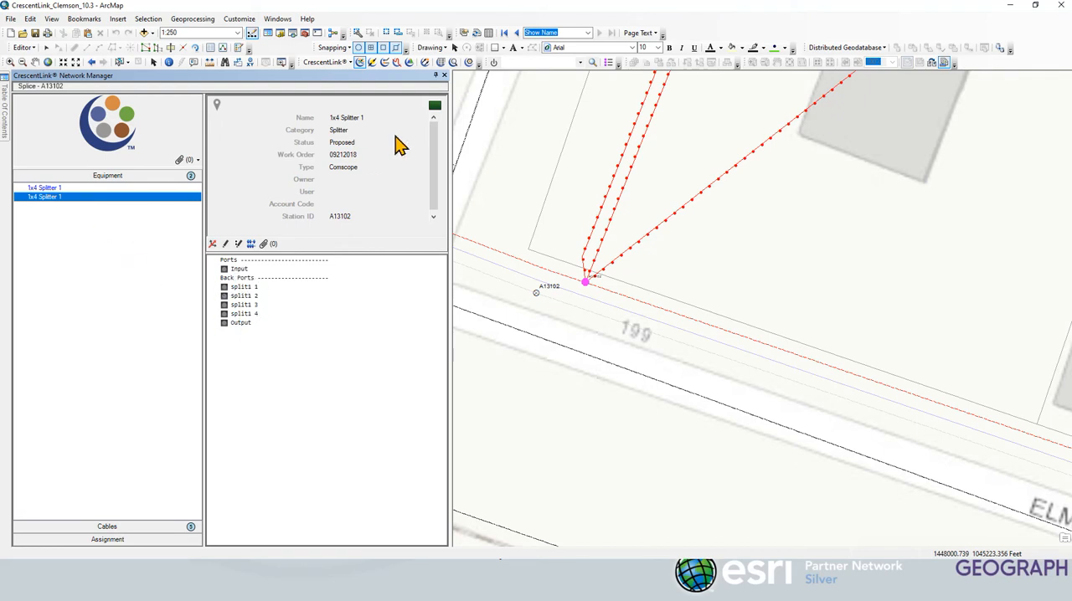
click(444, 75)
scroll(666, 341, down, 3)
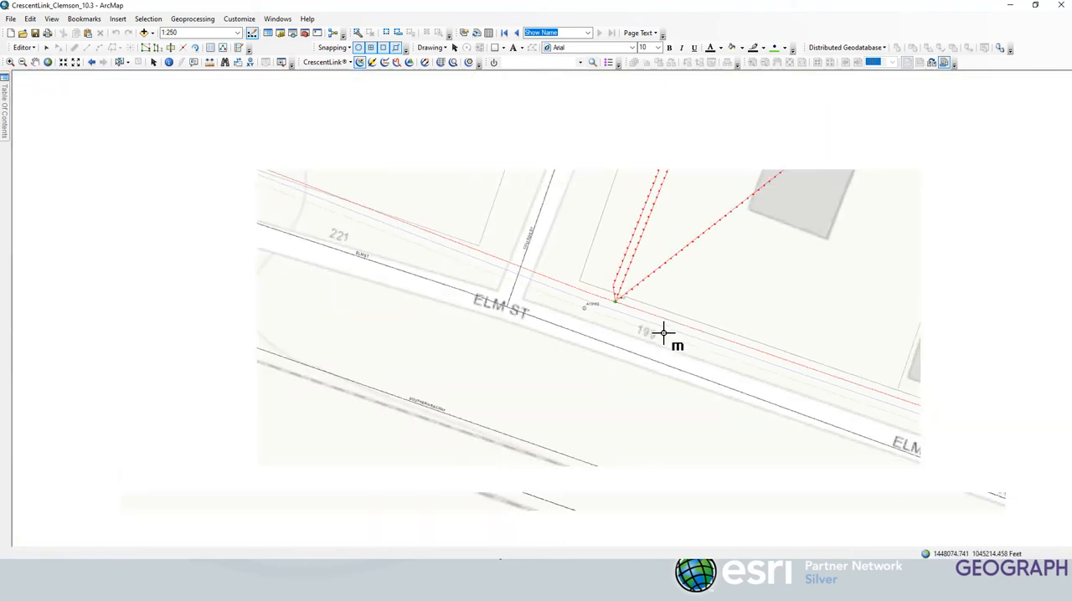
scroll(666, 341, down, 2)
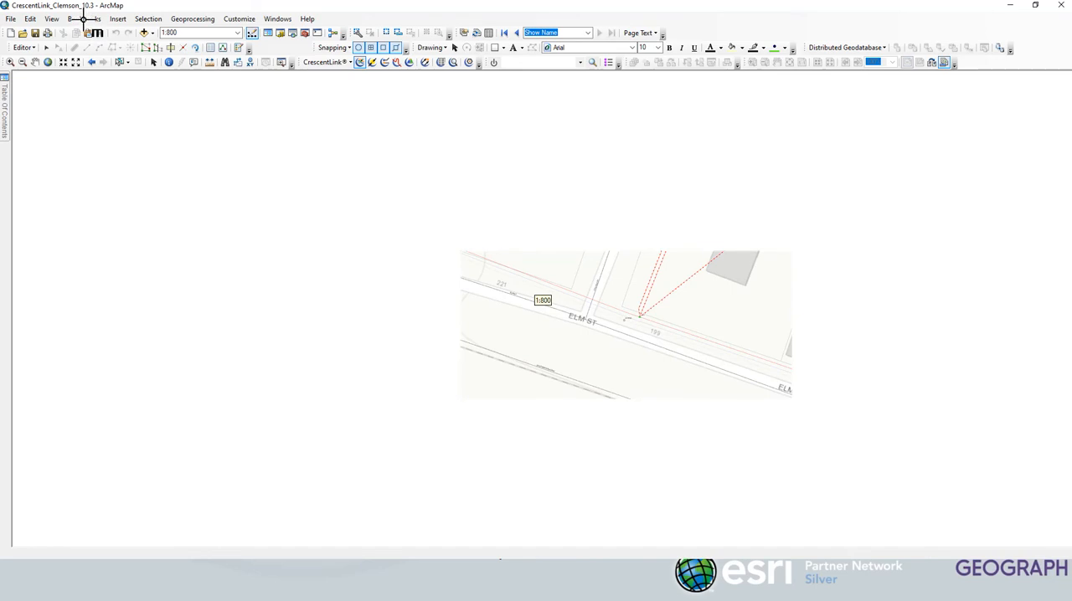
click(84, 19)
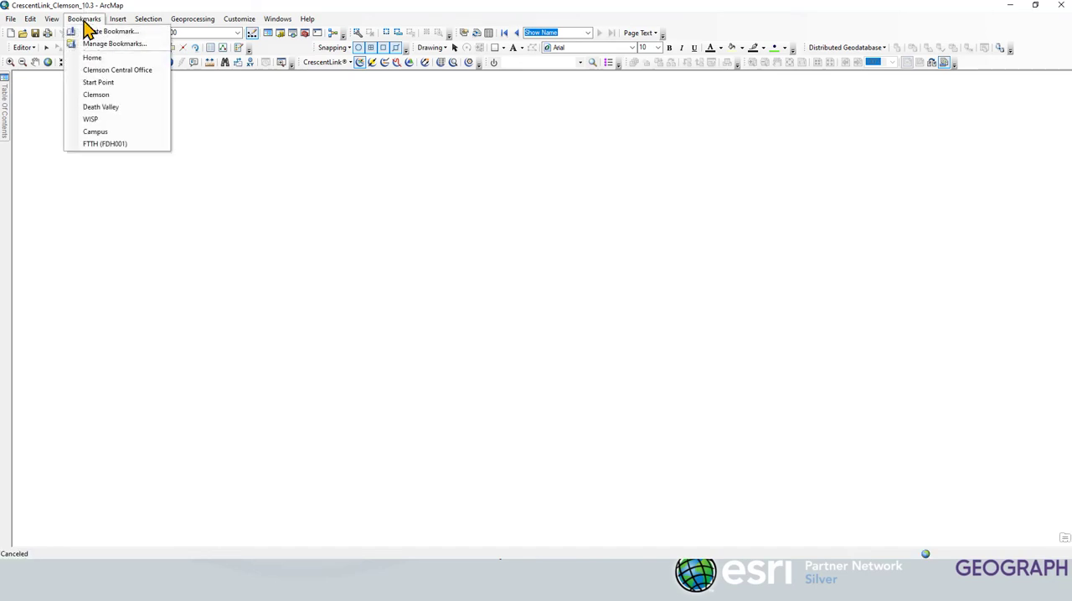
click(107, 86)
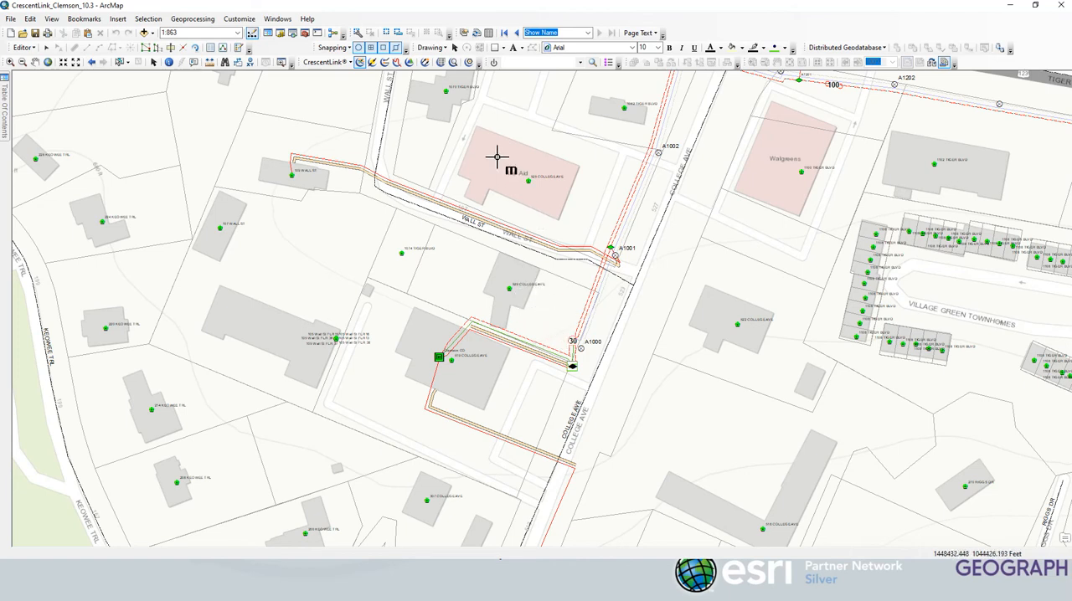
Step: Search CrescentLink for 105 College and zoom to the 105 COLLEGE ST result
click(453, 64)
text(105 College)
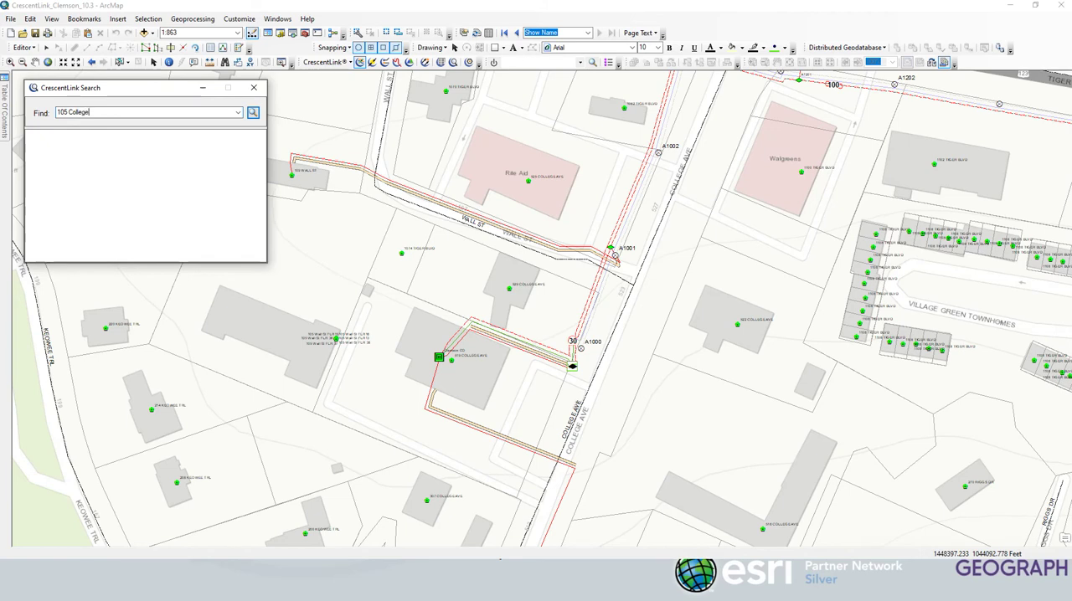
key(Return)
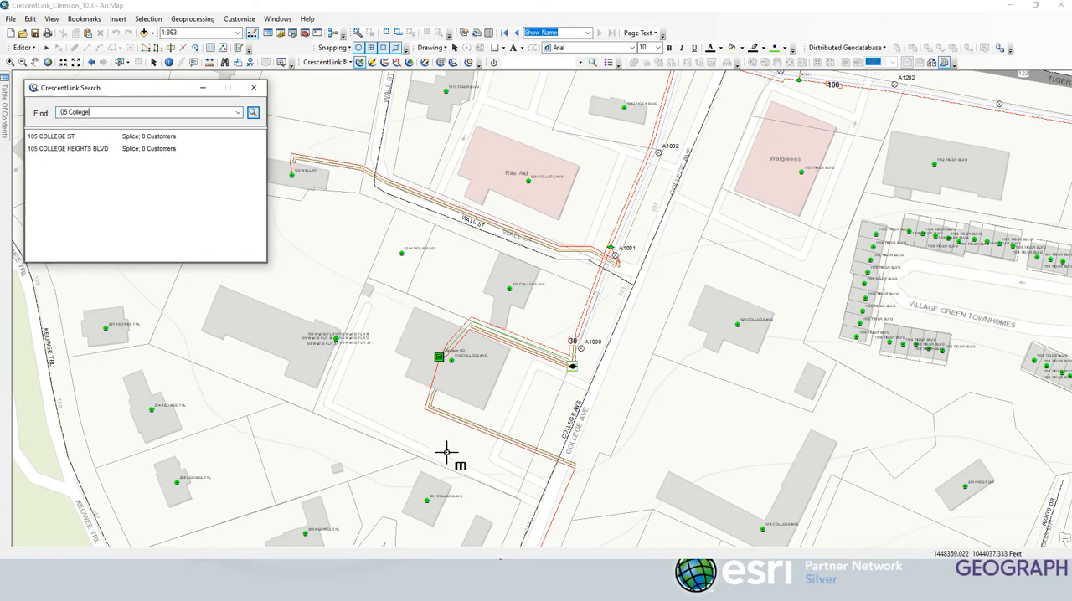
click(52, 137)
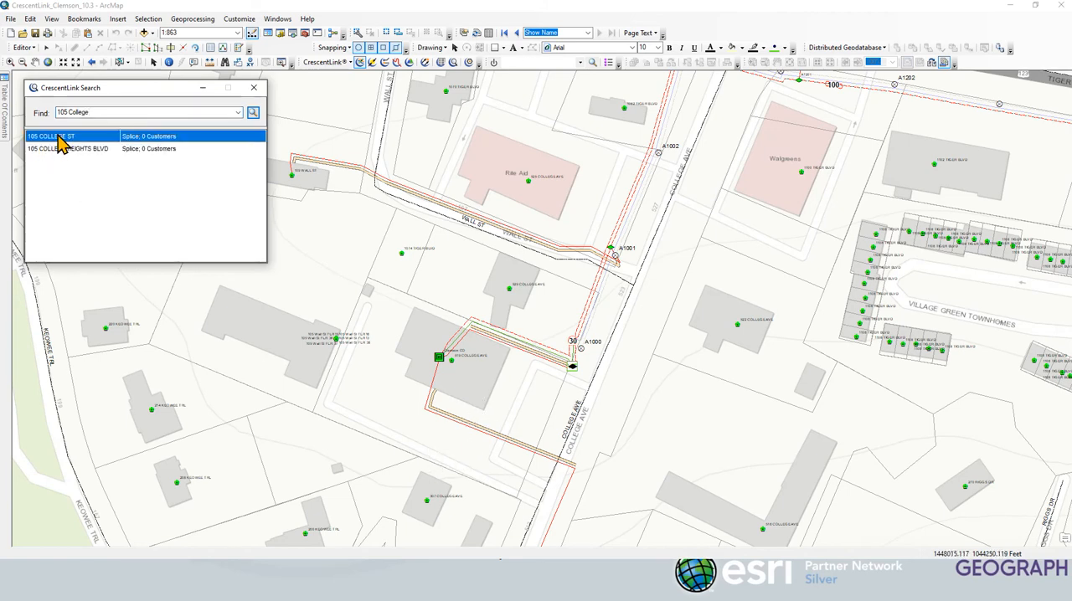
right_click(58, 137)
click(89, 141)
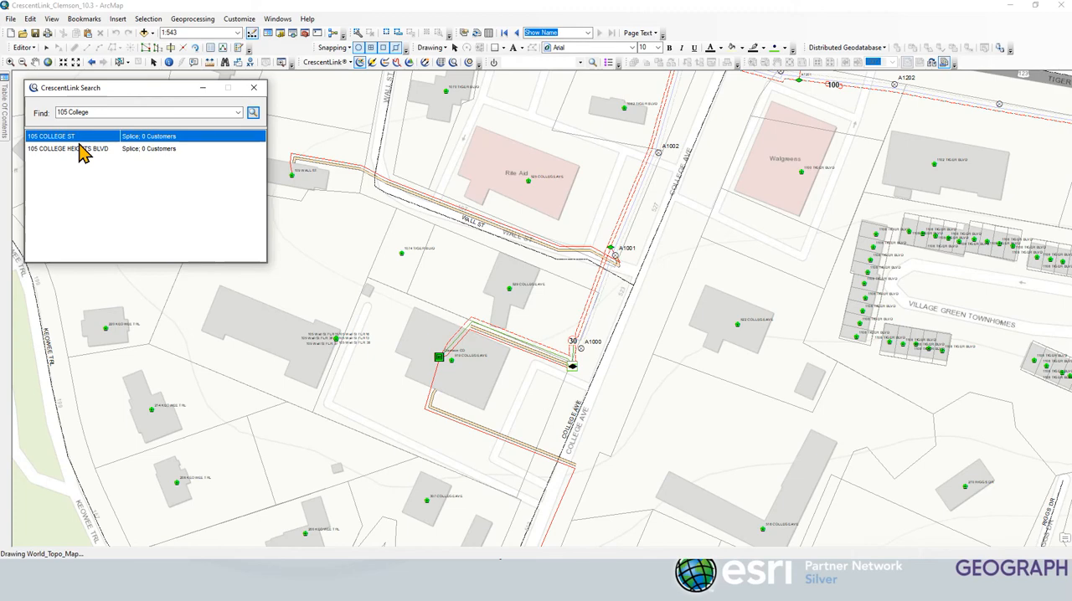
right_click(84, 150)
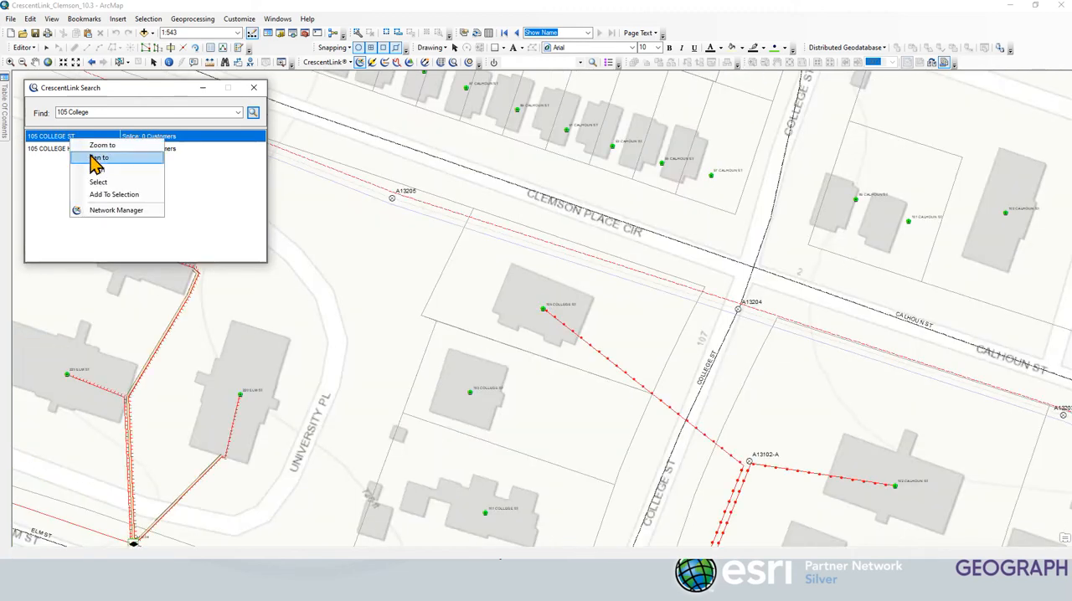
click(101, 175)
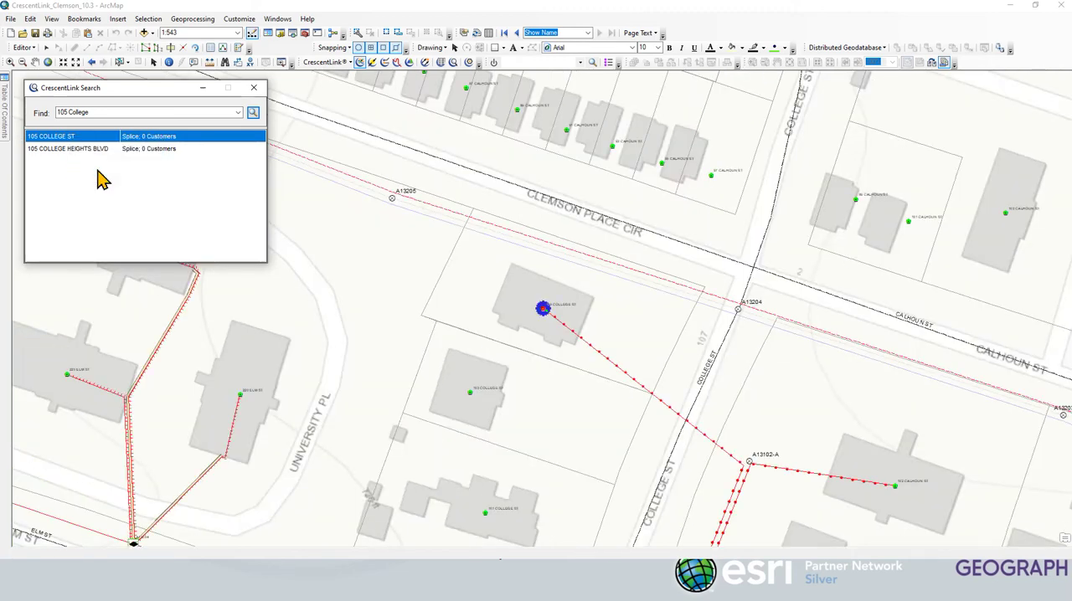
click(254, 87)
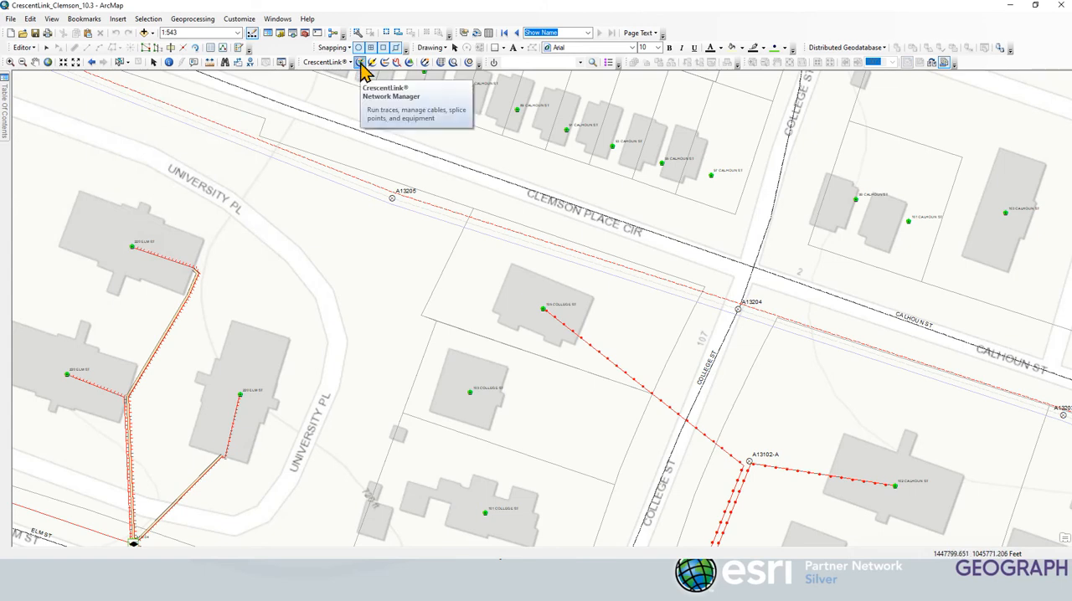
Step: Show 105 College St's cables, assignment and equipment, then trace port 1 back to Clemson CO
click(544, 310)
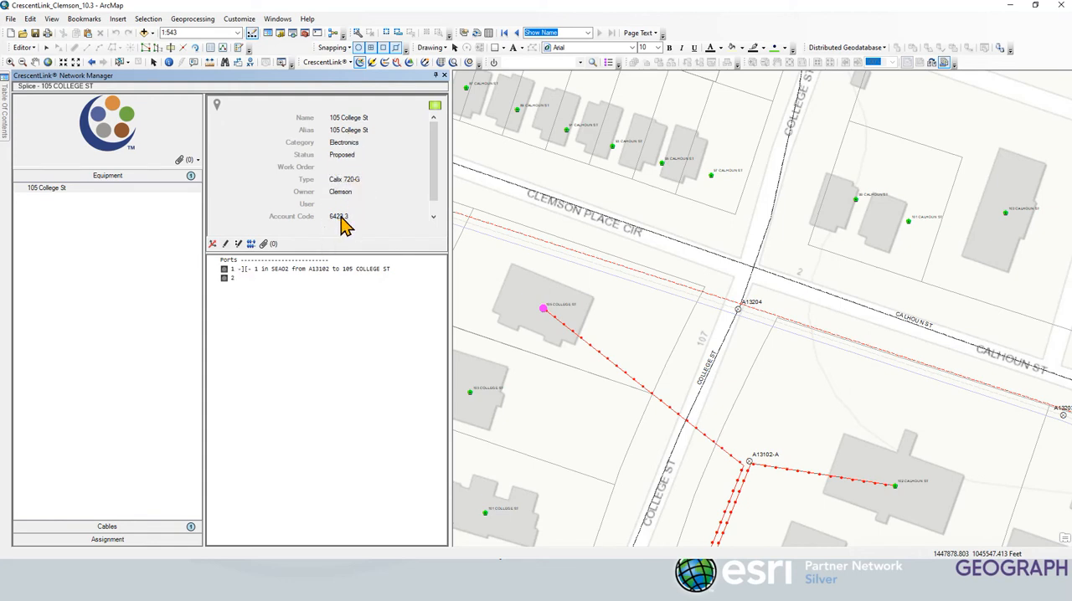
scroll(352, 220, down, 1)
scroll(351, 209, up, 1)
click(109, 527)
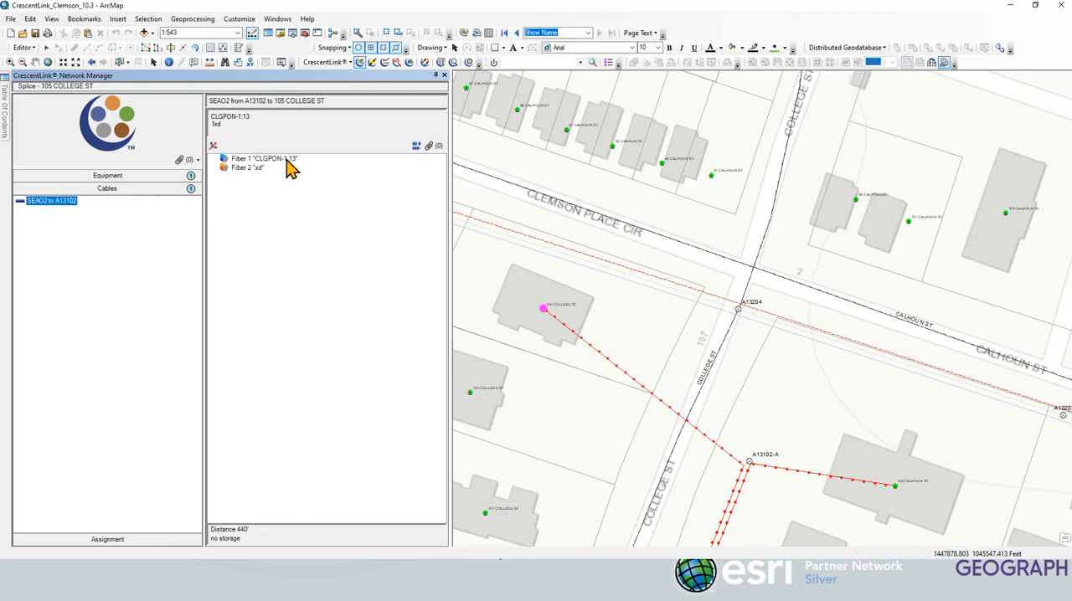
click(143, 540)
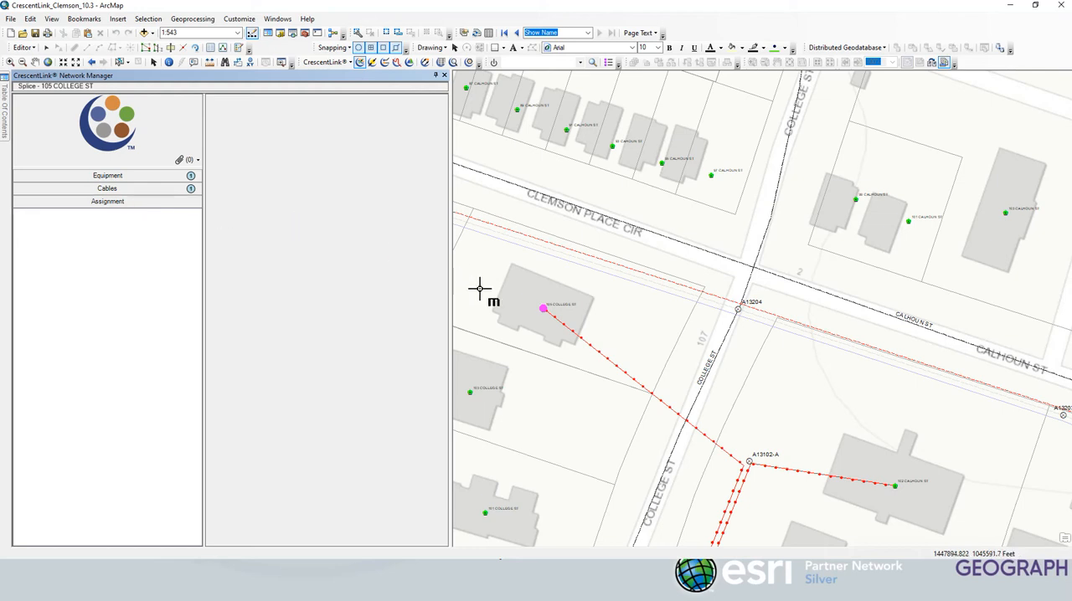
click(107, 176)
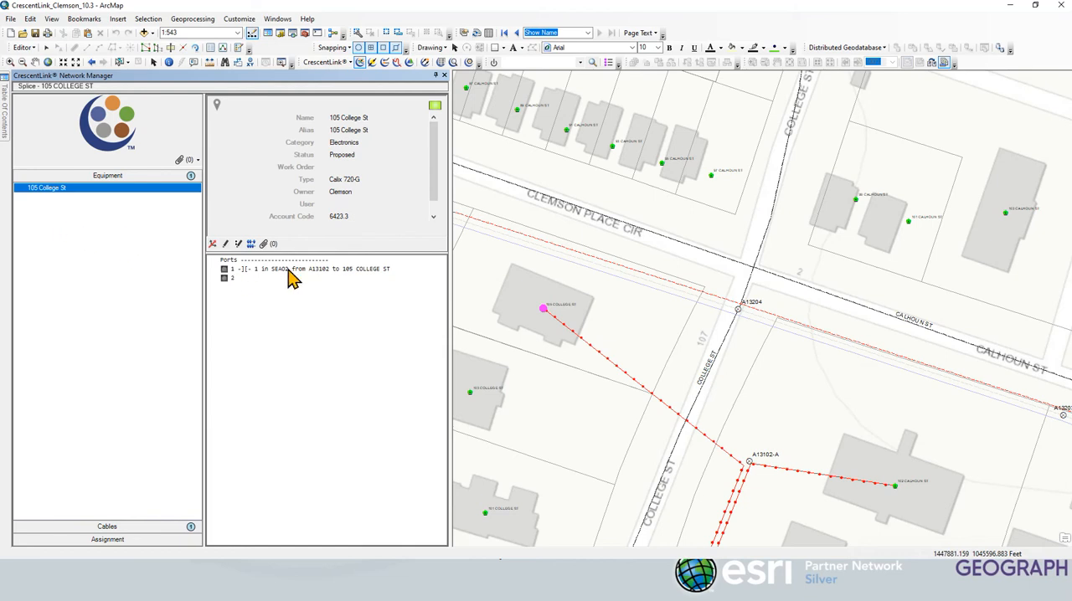
click(226, 270)
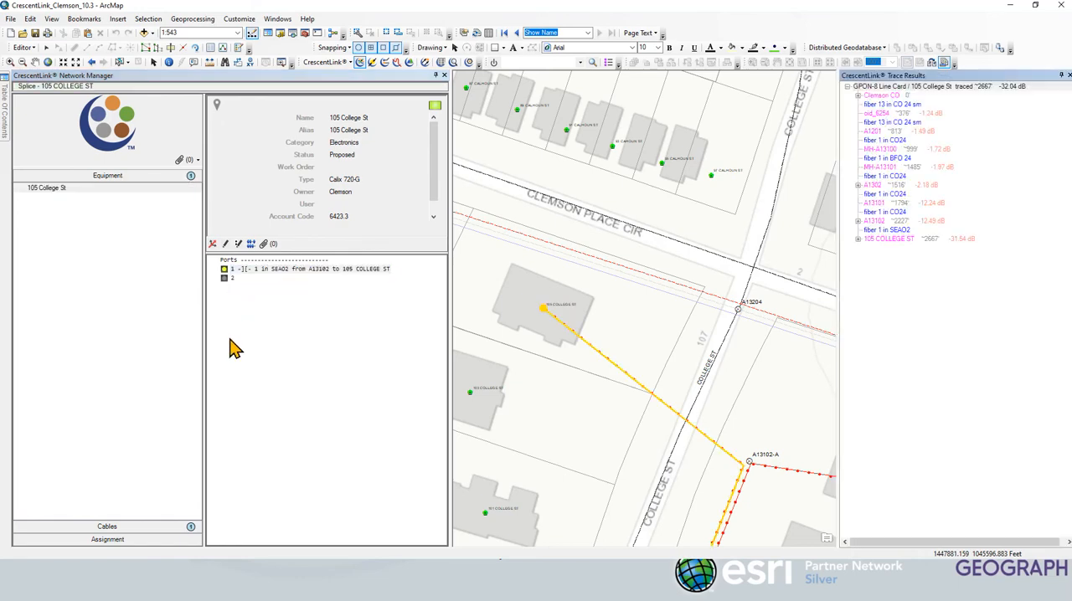
Step: Zoom to the whole traced route and expand the Clemson CO and A1302 nodes
right_click(944, 99)
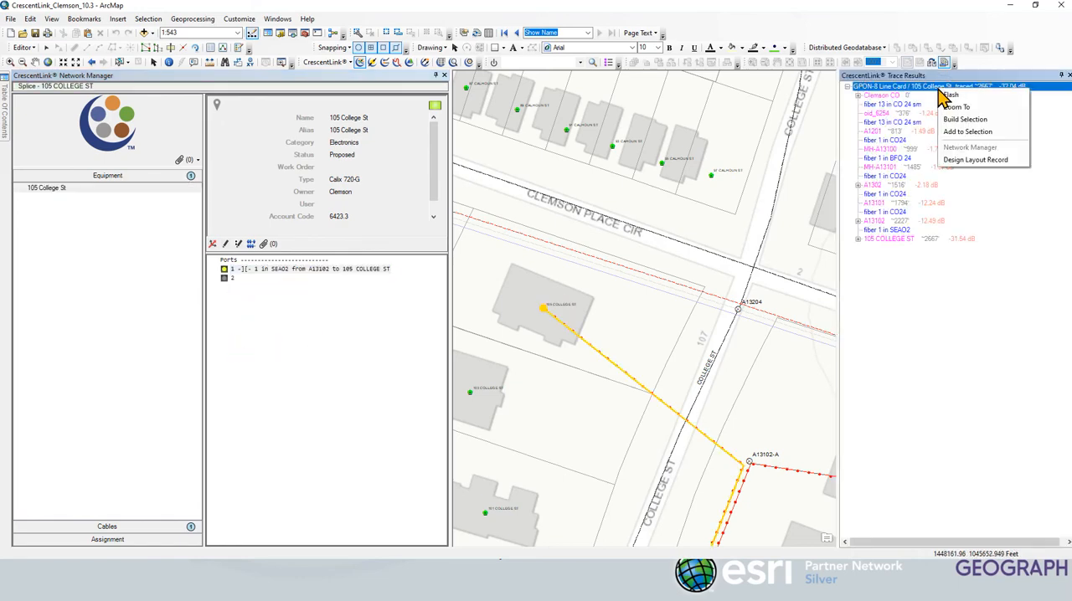
click(963, 109)
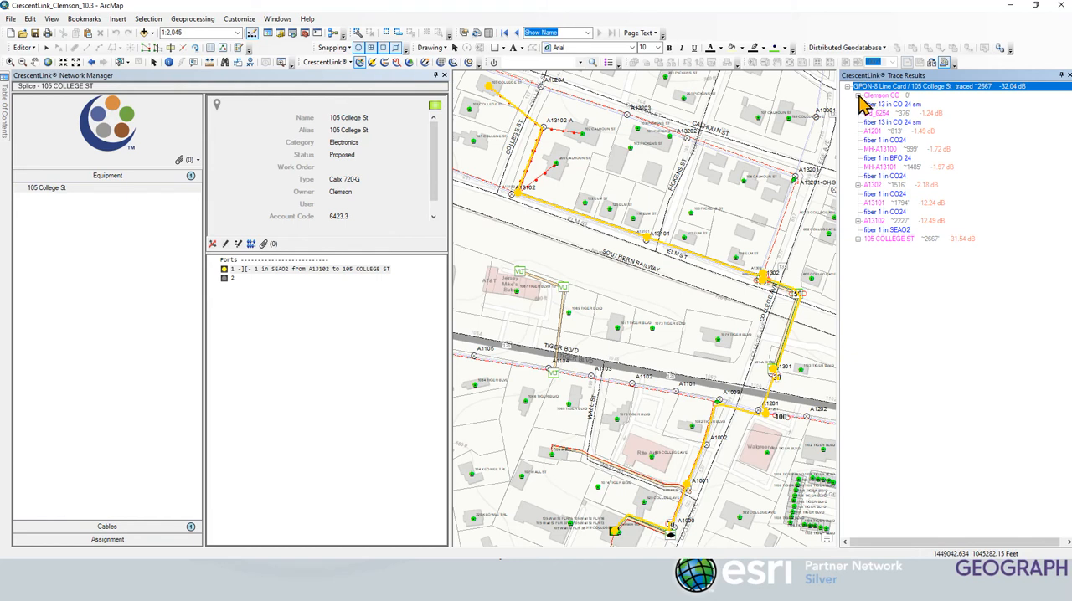
click(862, 96)
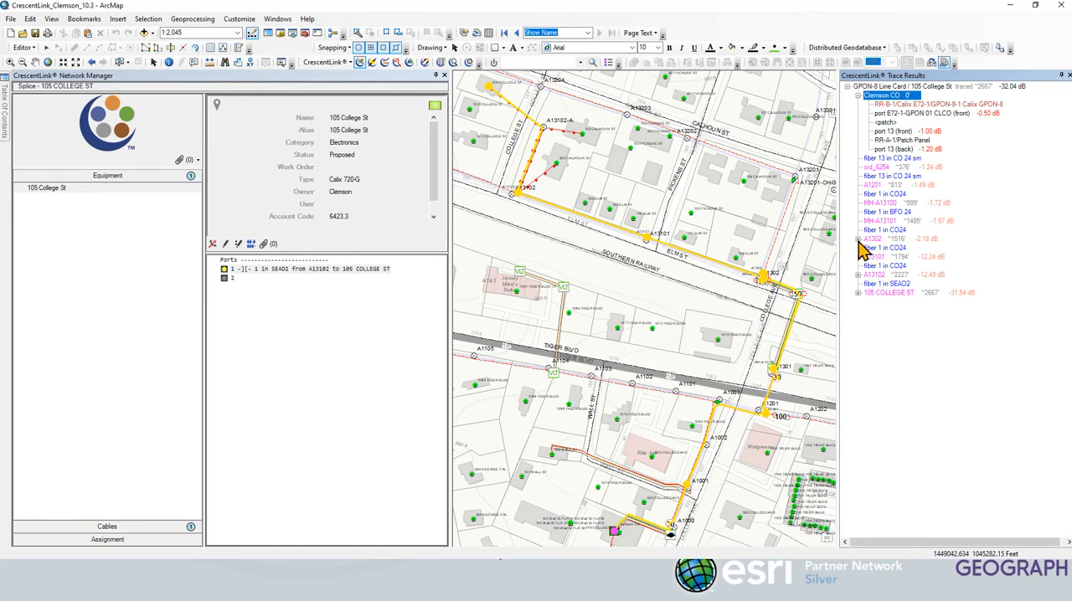
click(861, 240)
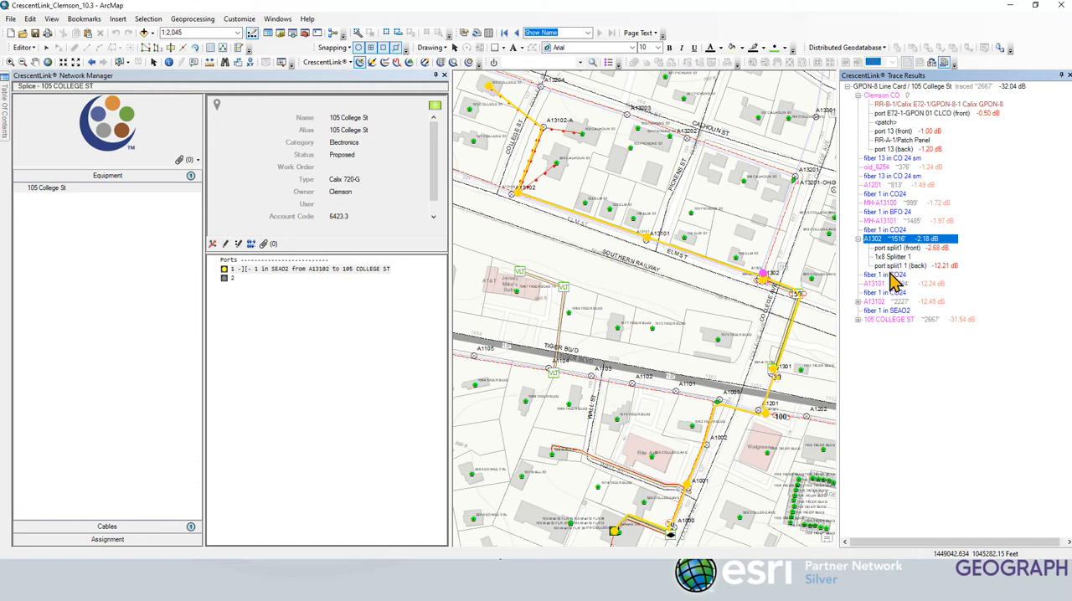
Step: Expand A13102 and the 105 COLLEGE ST endpoint, then request its Design Layout Record
click(860, 303)
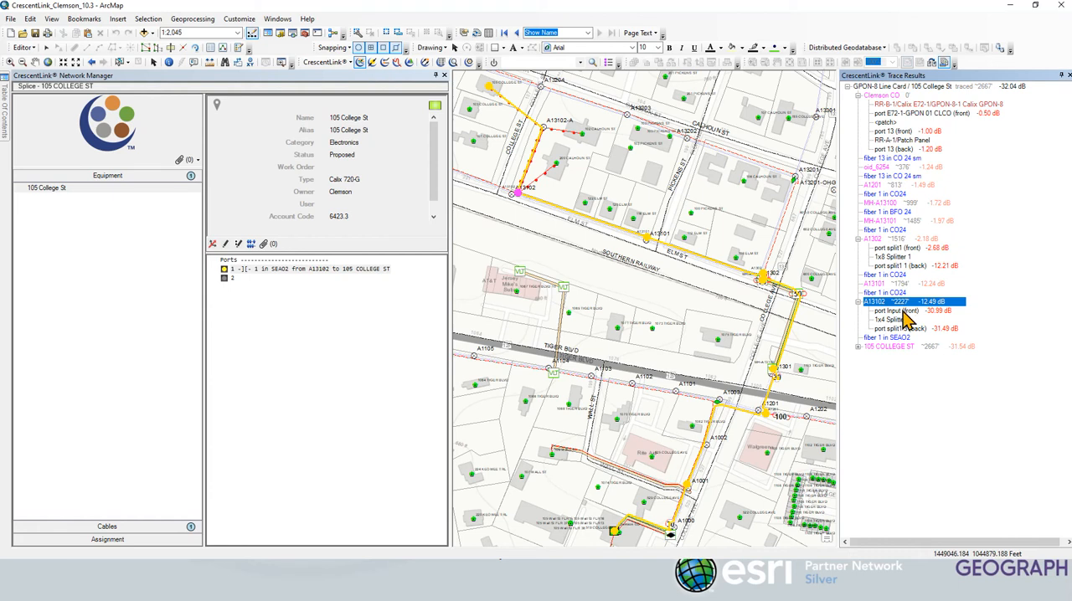
click(858, 347)
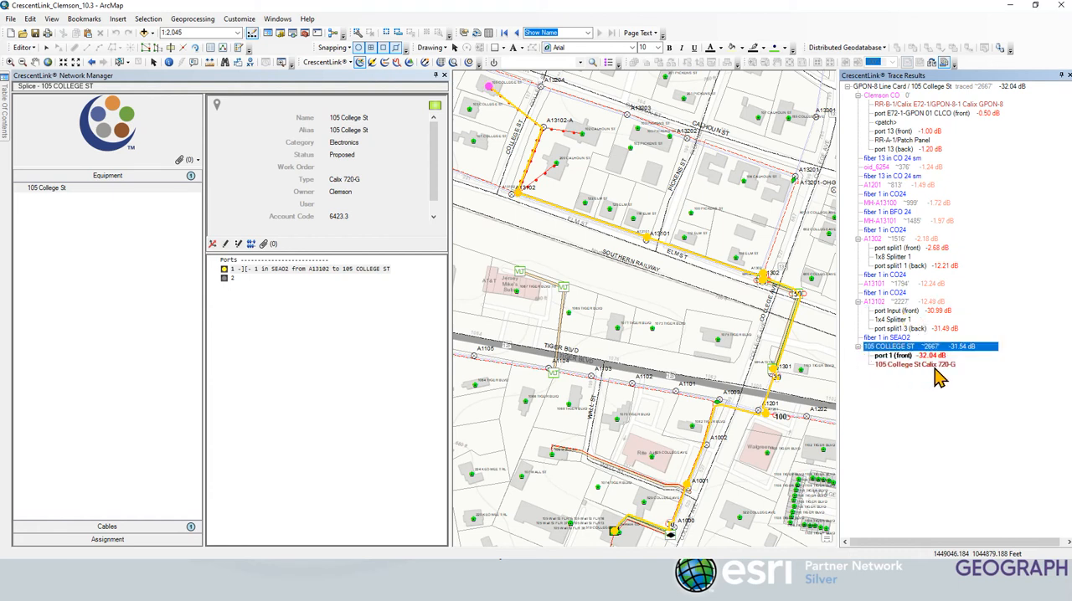
right_click(935, 420)
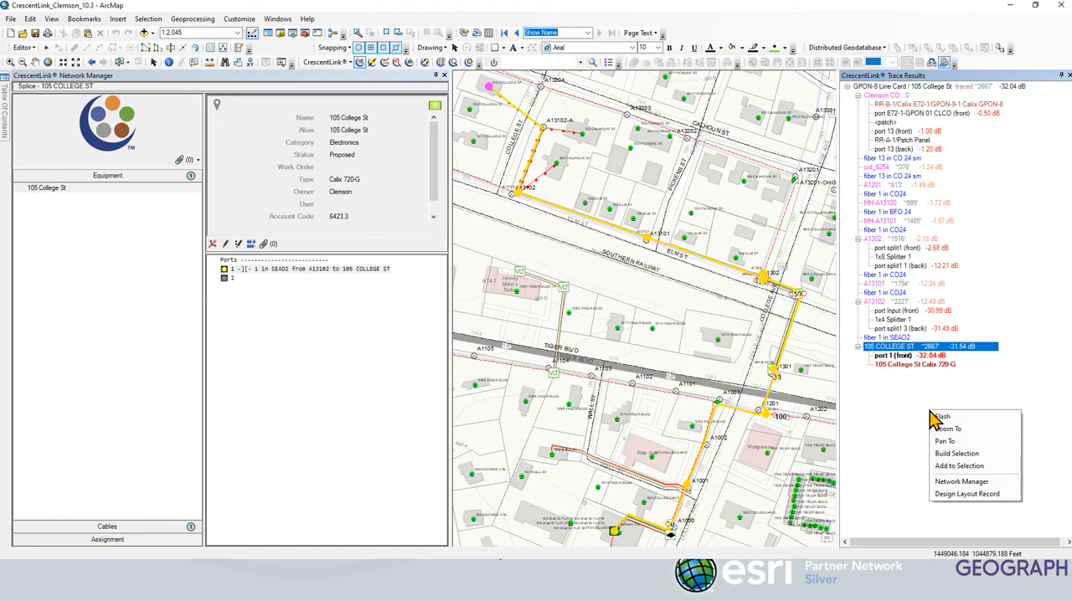
click(963, 494)
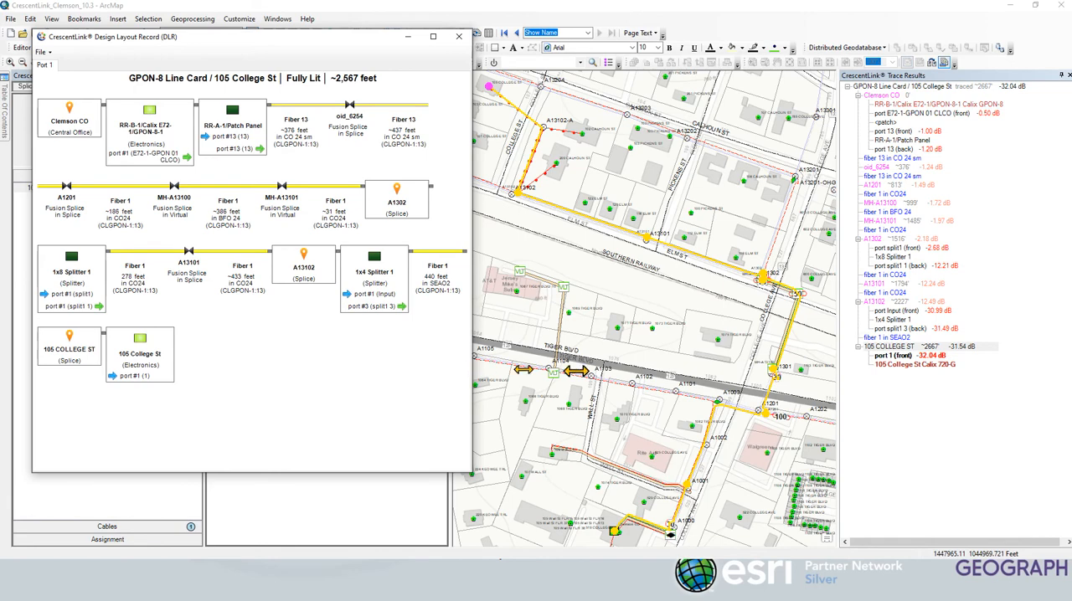
Step: Widen the Design Layout Record to review the route, then close it and the trace results
drag(471, 369, 633, 371)
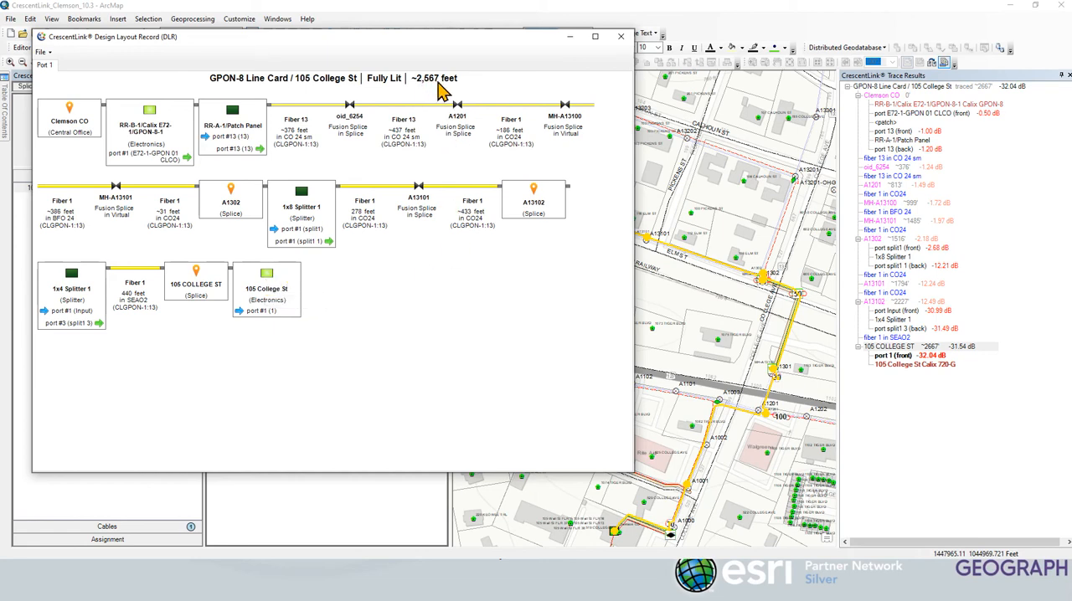
click(621, 36)
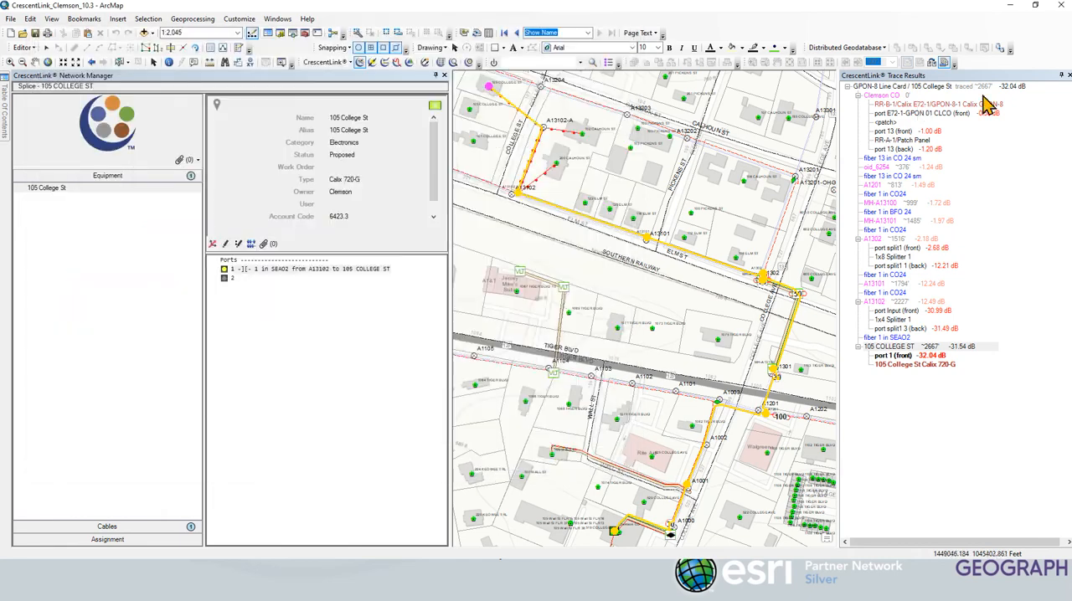
click(1068, 75)
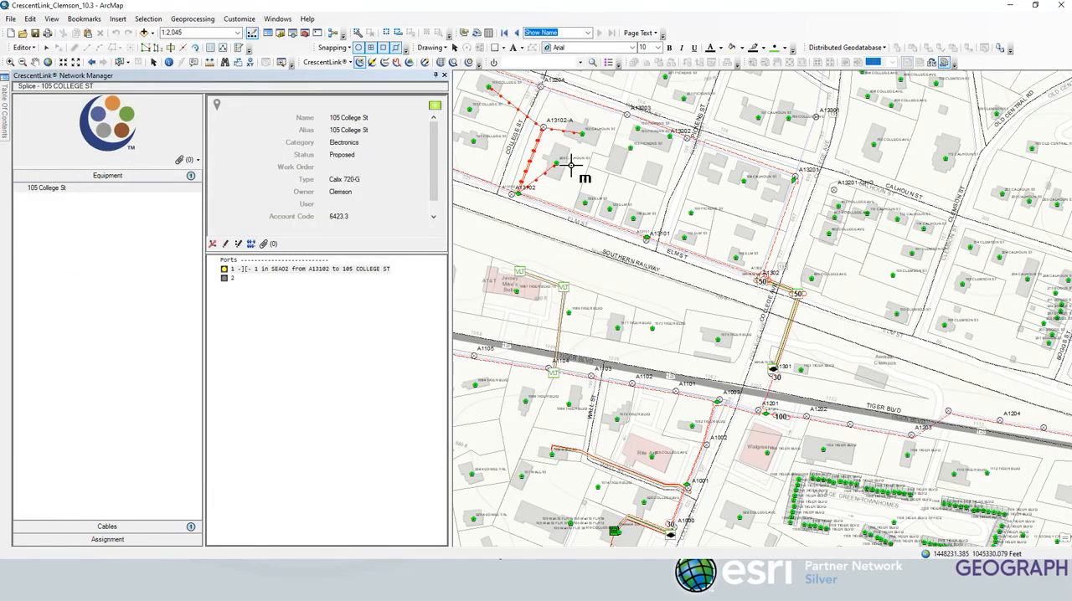
scroll(521, 188, up, 3)
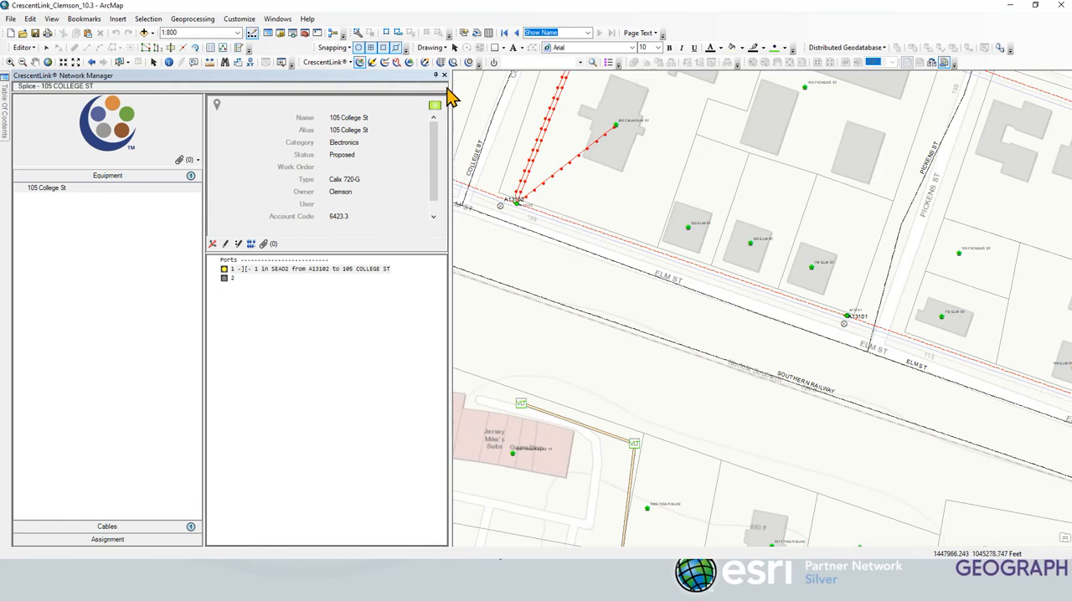
Step: Draw a SEAO drop cable from splice A13102 to the 122 Elm St point
click(444, 75)
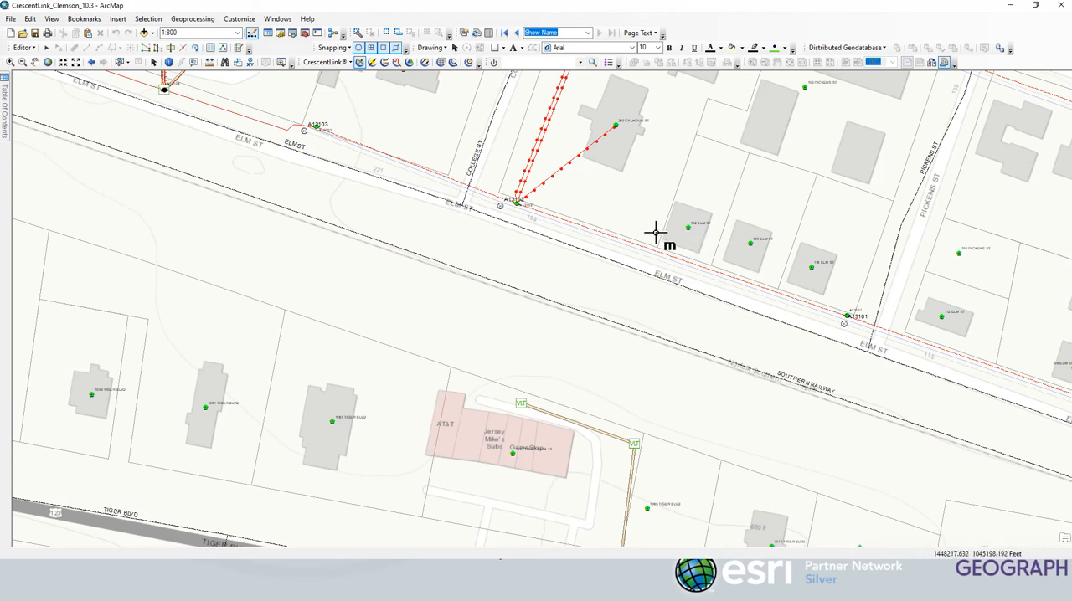
click(242, 51)
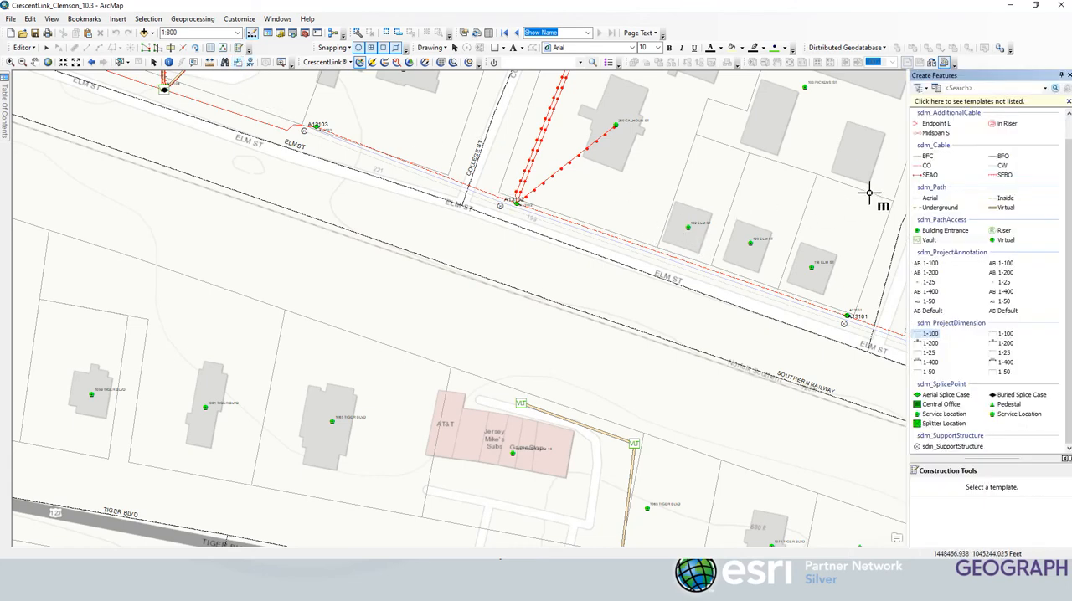
click(929, 175)
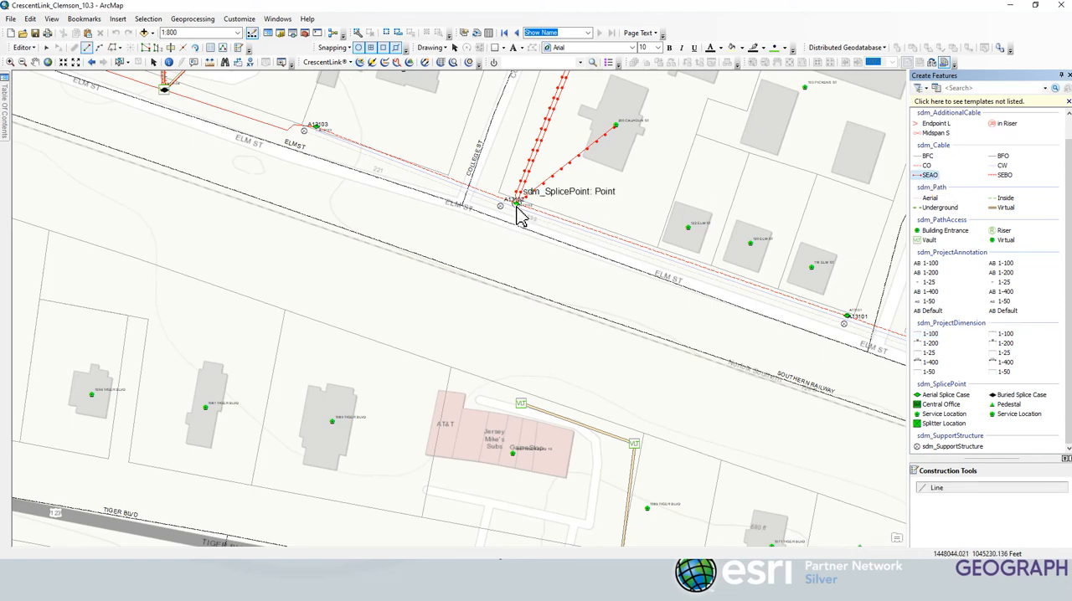
click(518, 204)
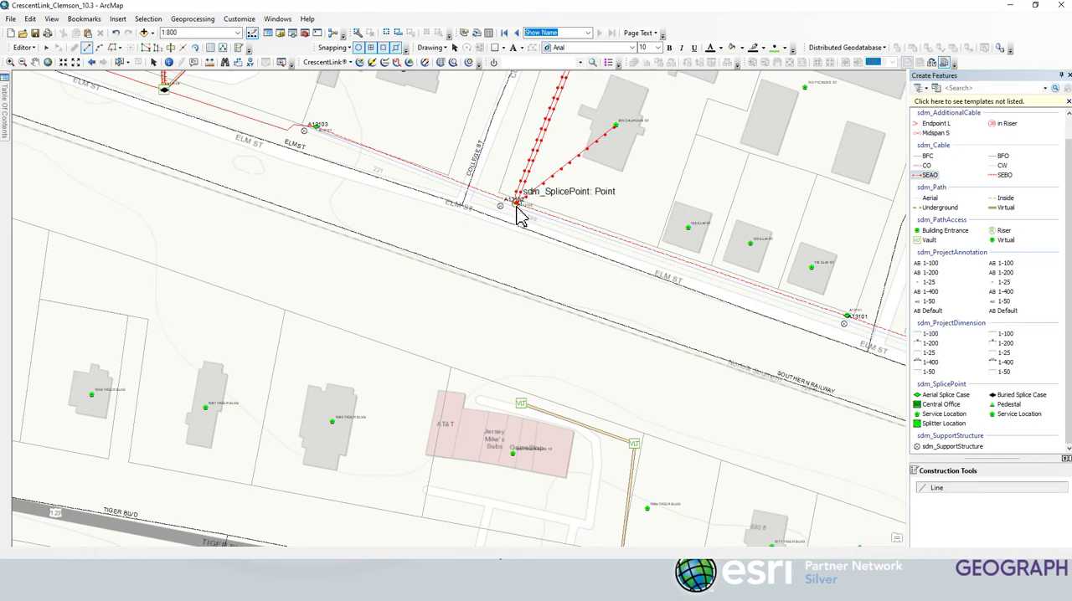
double_click(688, 229)
right_click(691, 236)
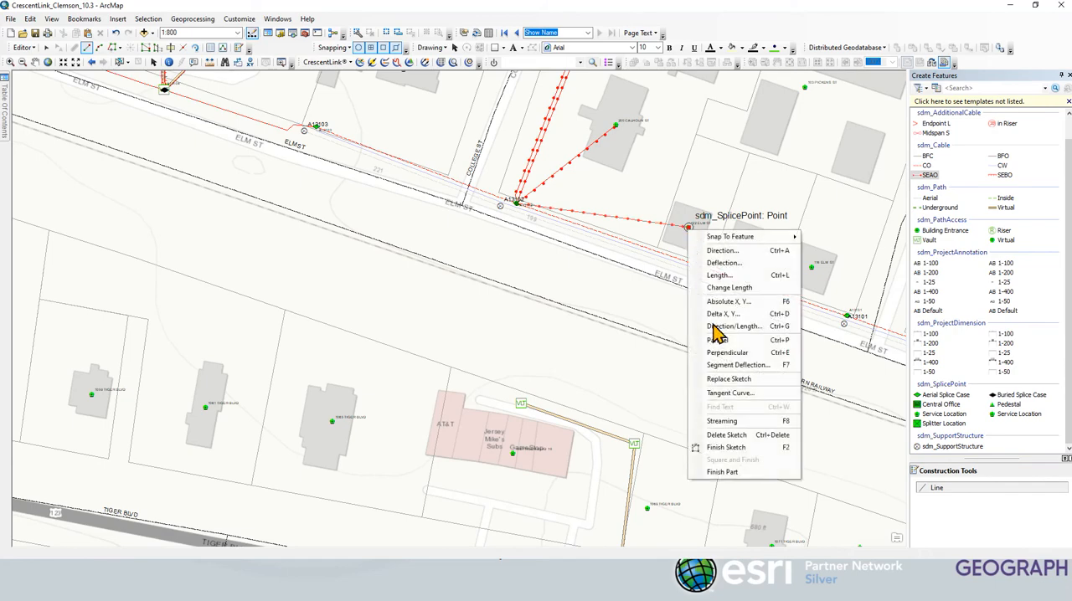
click(720, 439)
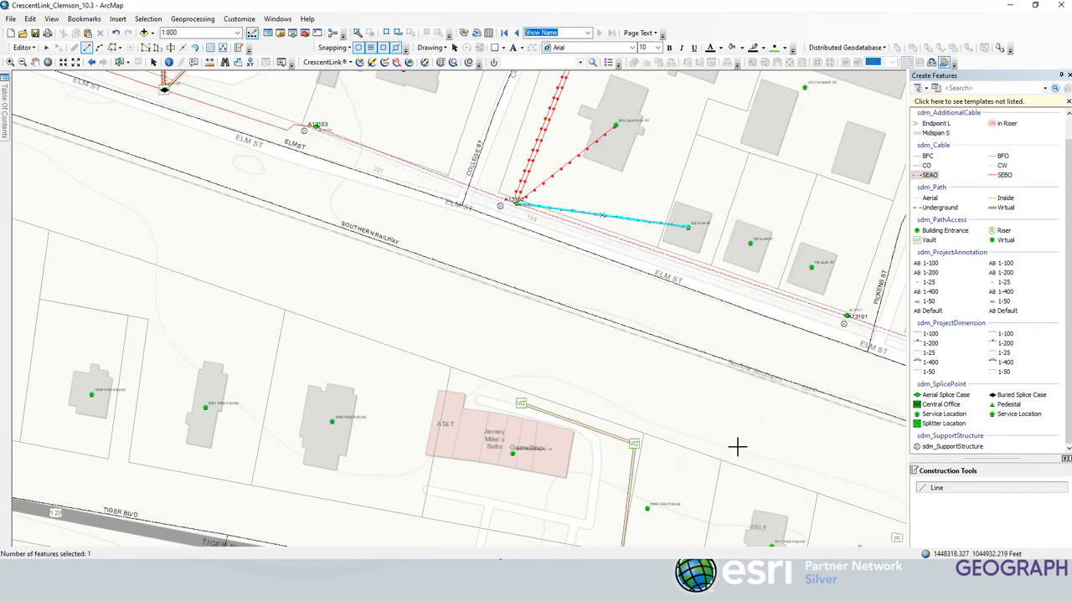
Step: Bring up the equipment manager for 122 Elm St and its options for adding equipment
click(360, 62)
click(688, 226)
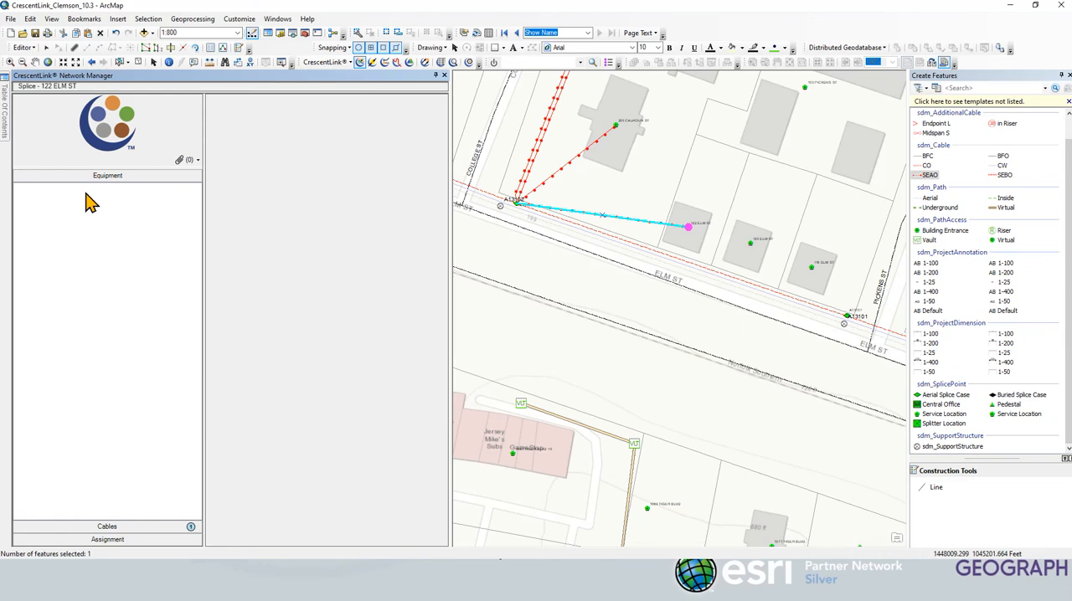
right_click(90, 203)
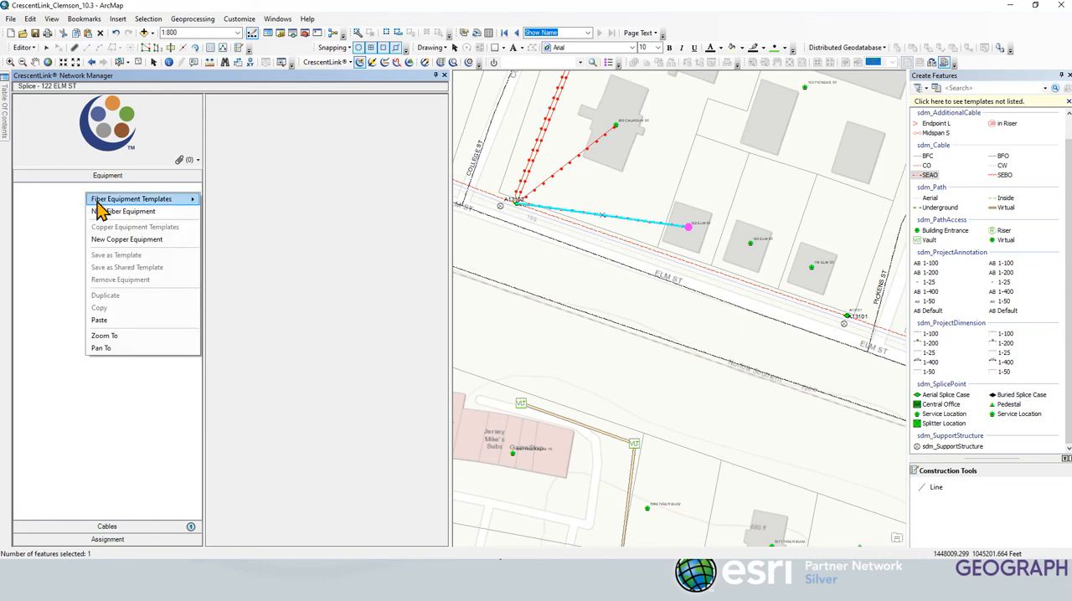
mouse_move(131, 200)
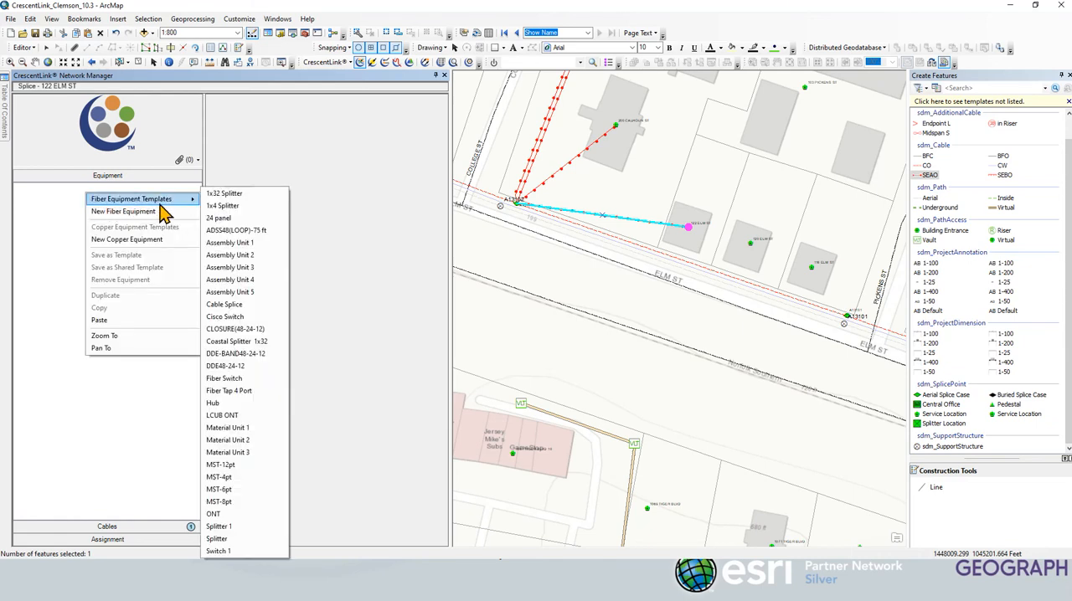
click(232, 521)
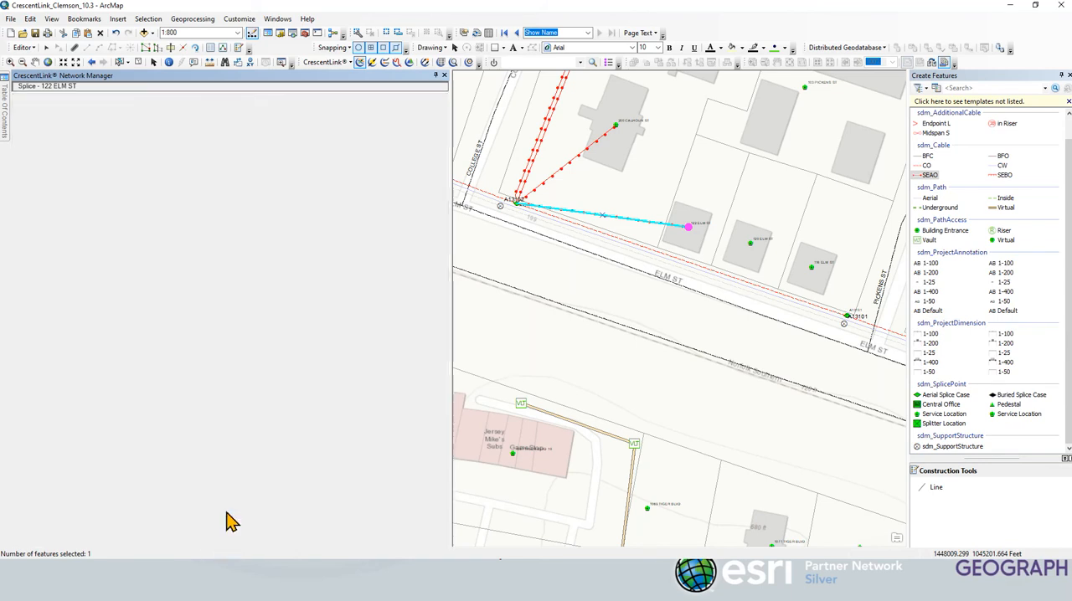
scroll(381, 180, down, 1)
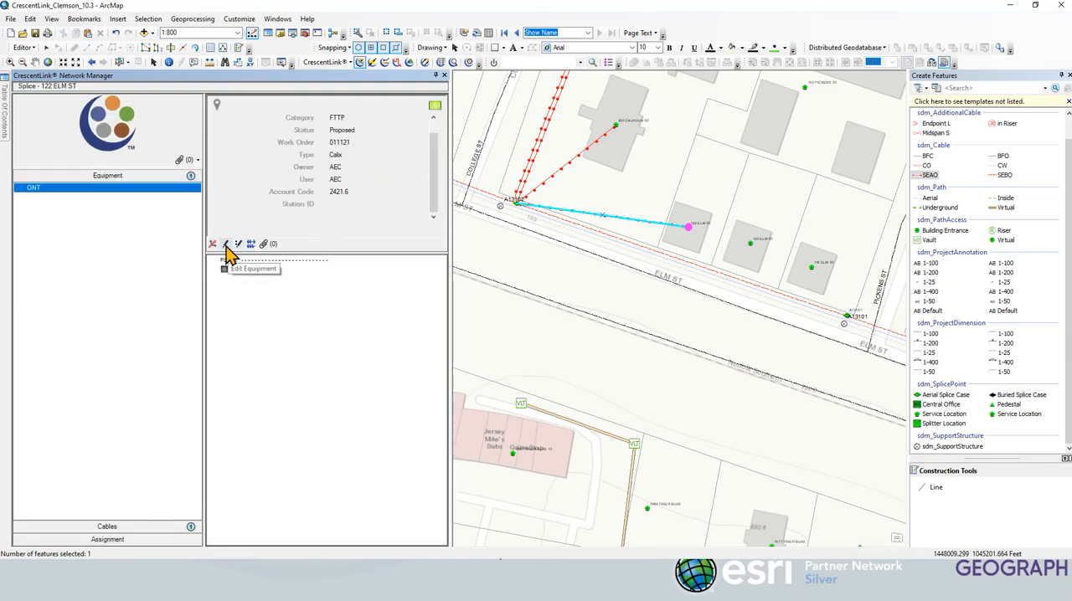
scroll(586, 222, up, 3)
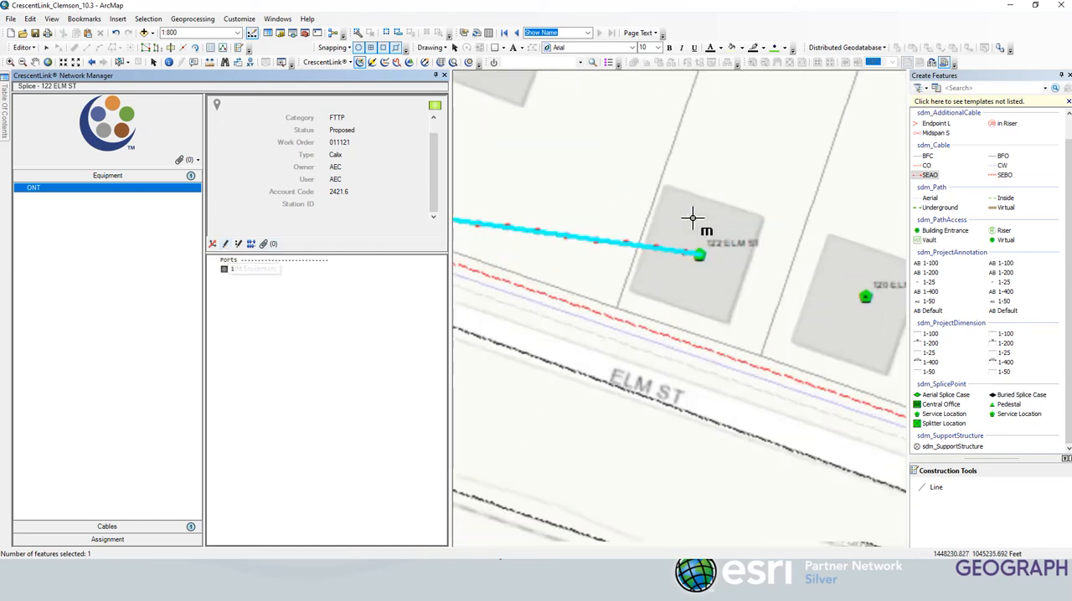
scroll(703, 252, up, 2)
click(224, 244)
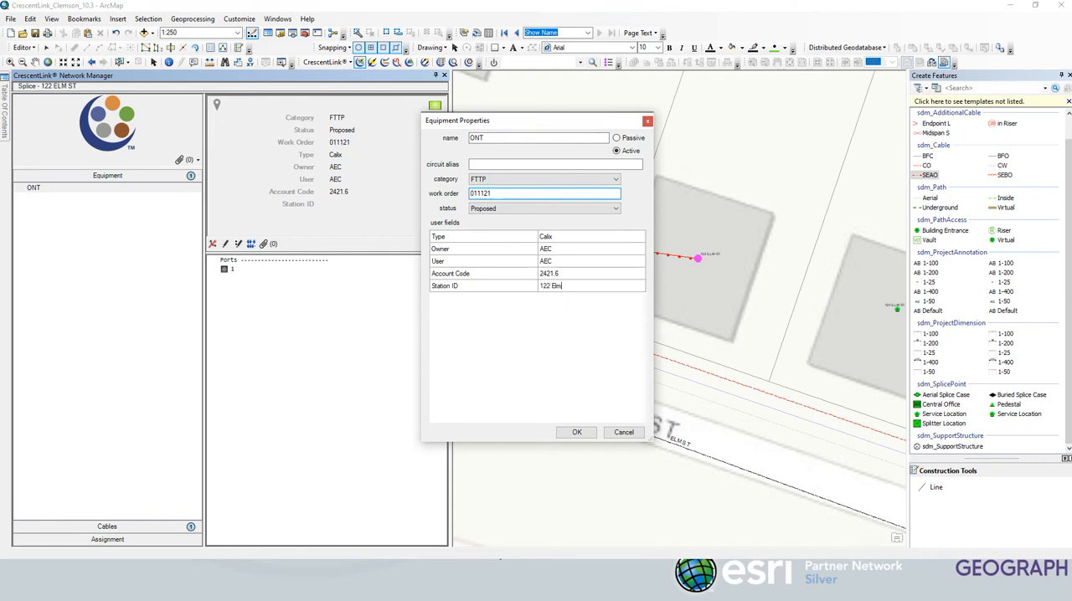
click(577, 432)
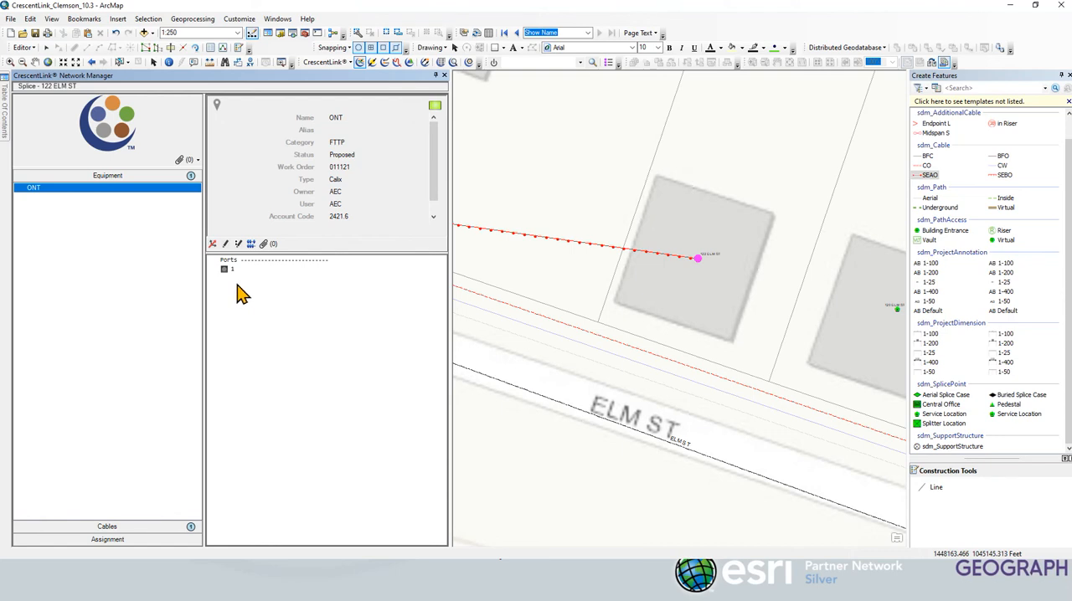
click(250, 243)
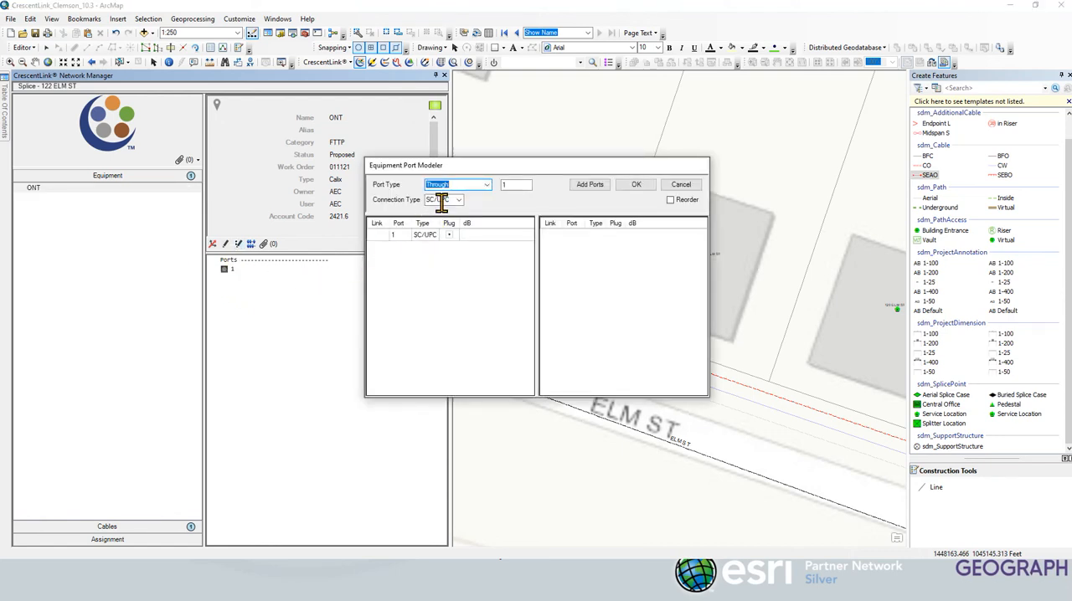
Step: Add Front Single ports to the ONT in the port modeler
click(487, 184)
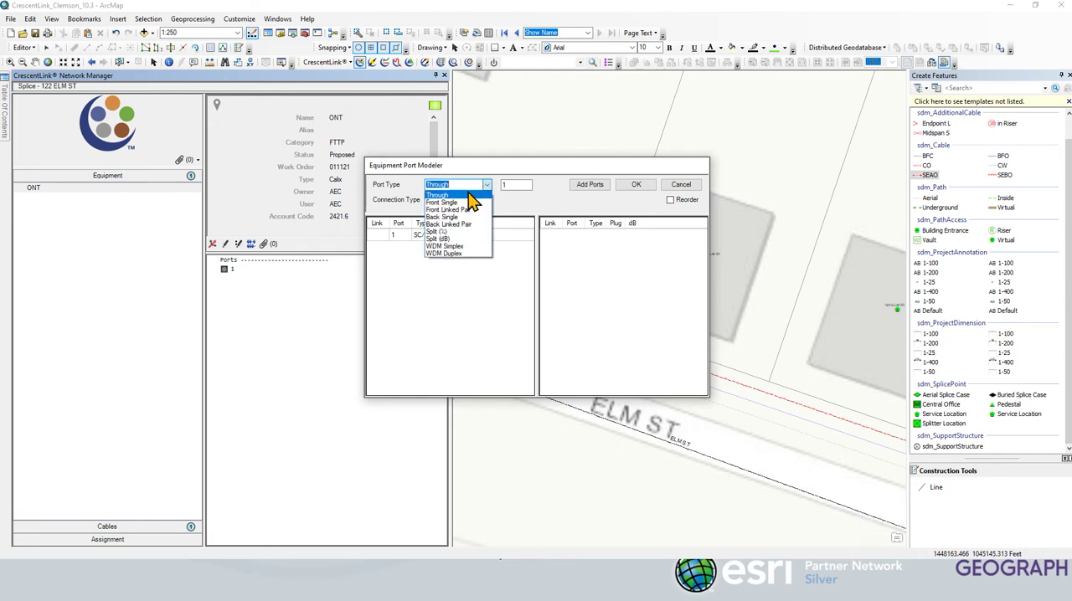
click(452, 201)
click(513, 184)
text(2)
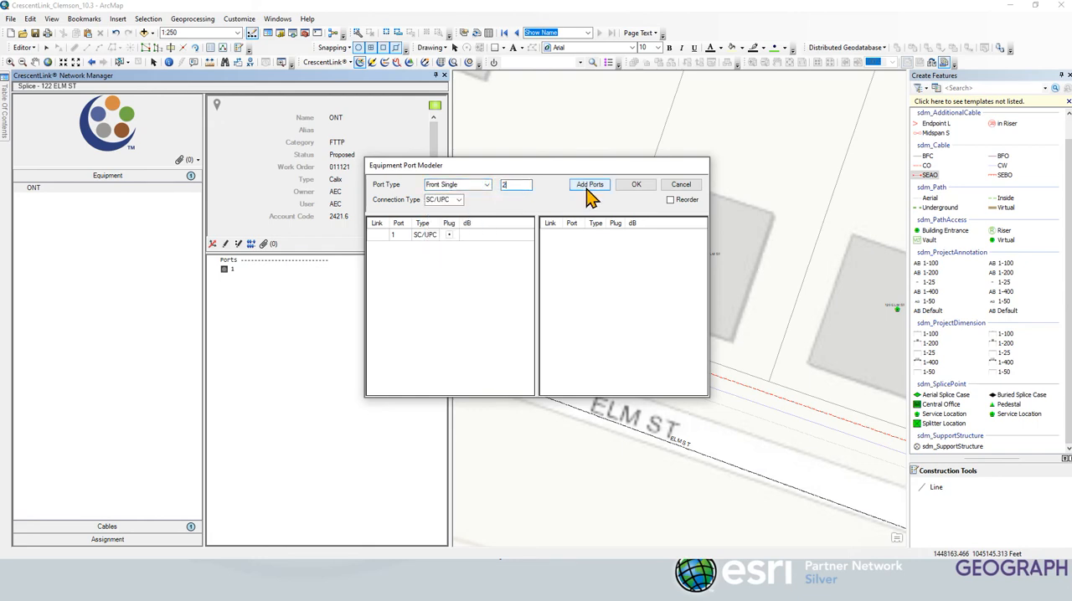
click(589, 184)
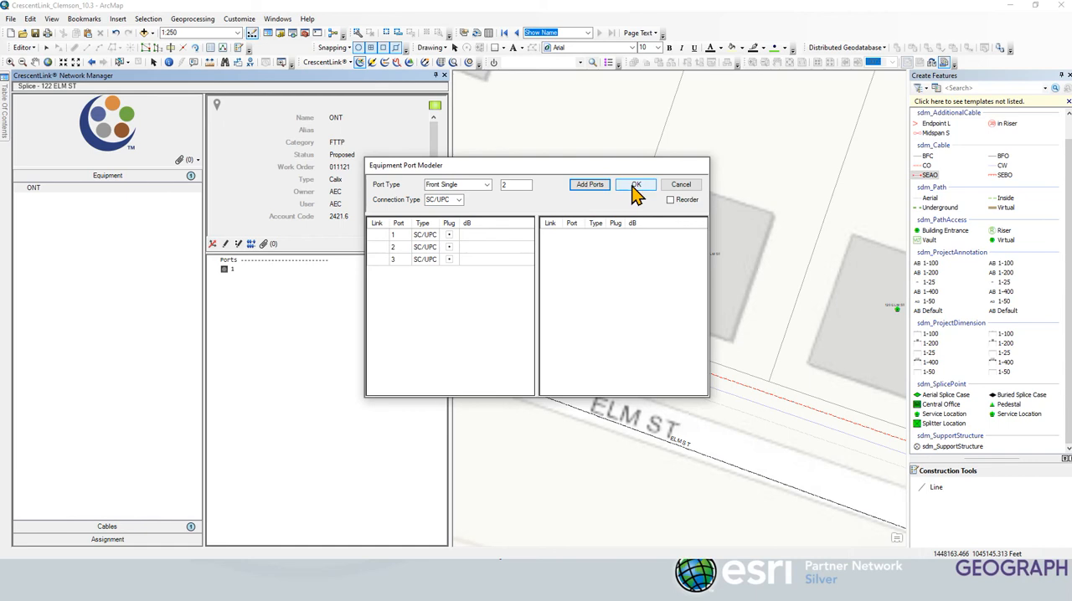
Step: Delete the extra third port, confirm the two-port setup and close the equipment manager
click(481, 261)
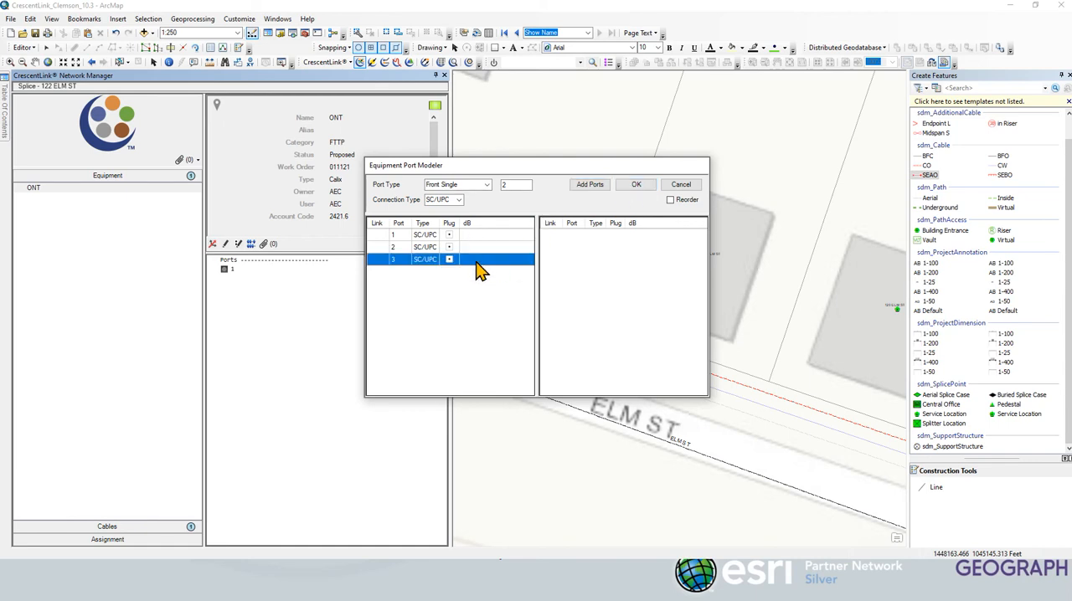
right_click(481, 261)
click(502, 332)
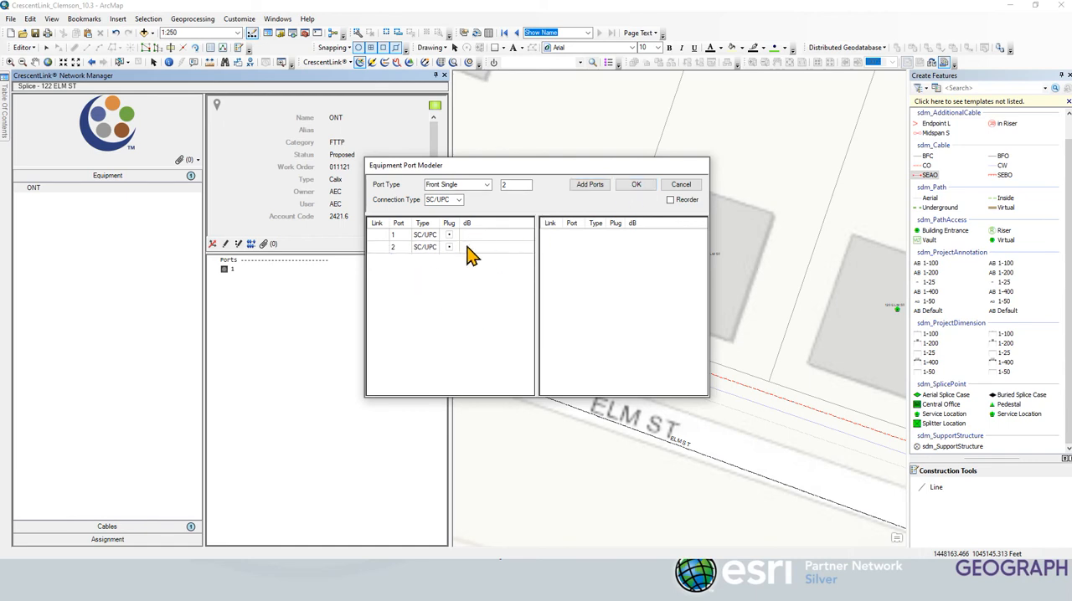
click(637, 184)
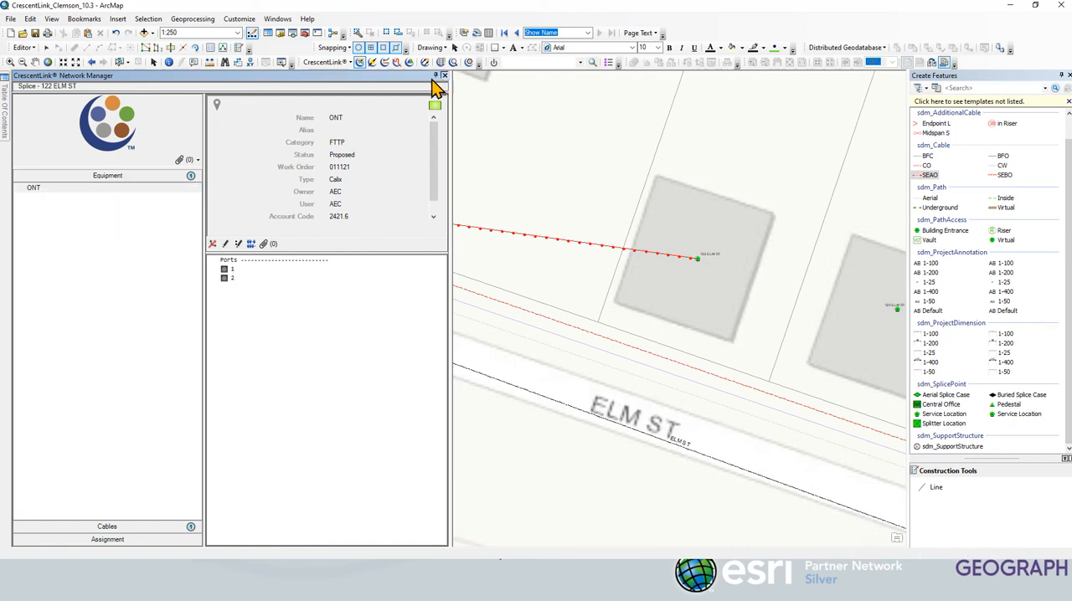
click(445, 77)
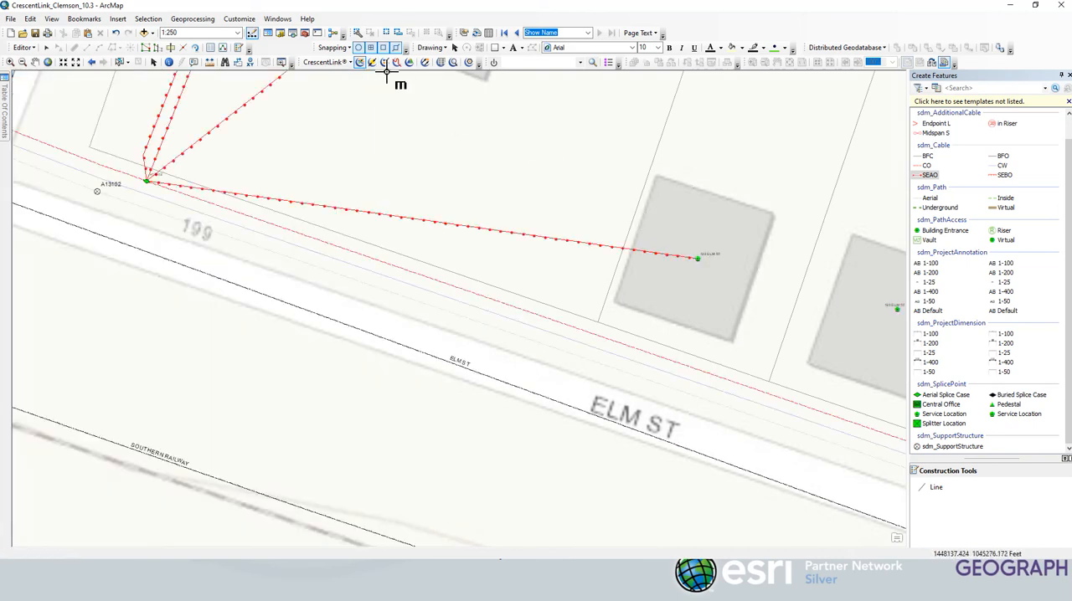
Step: Open the Connector on the drop cable end at 122 Elm St and dismiss it
click(372, 64)
click(696, 258)
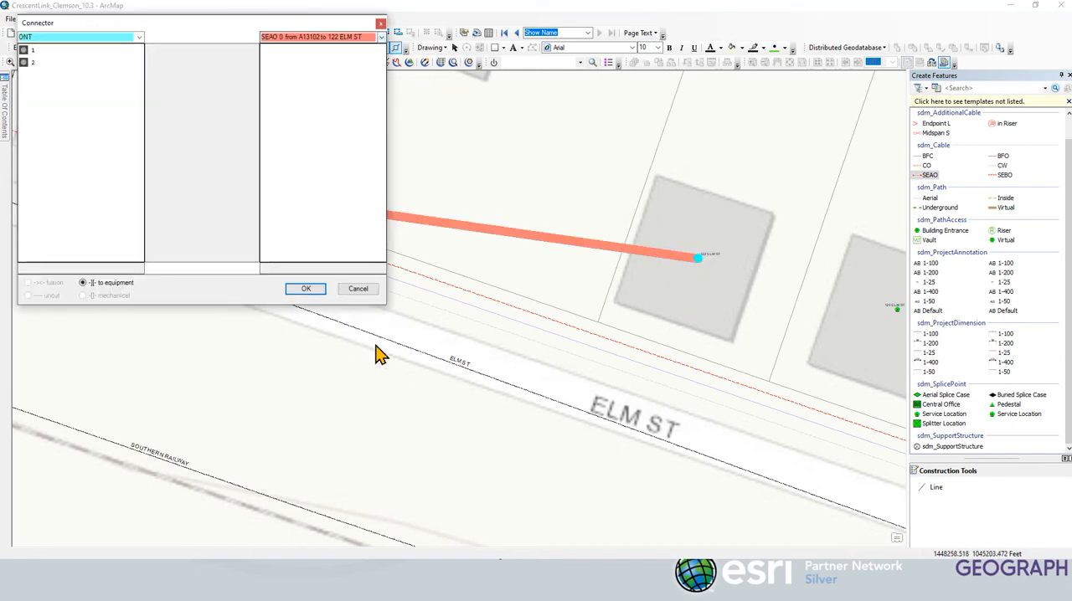
click(357, 288)
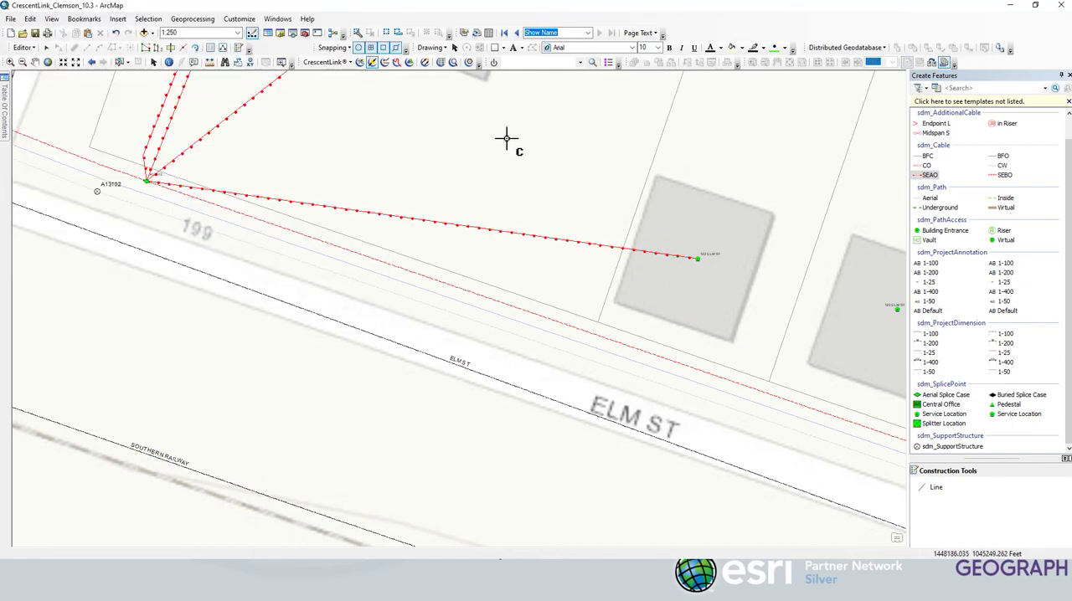
Step: Select the new drop cable on the map with the selection tool
click(46, 48)
click(521, 242)
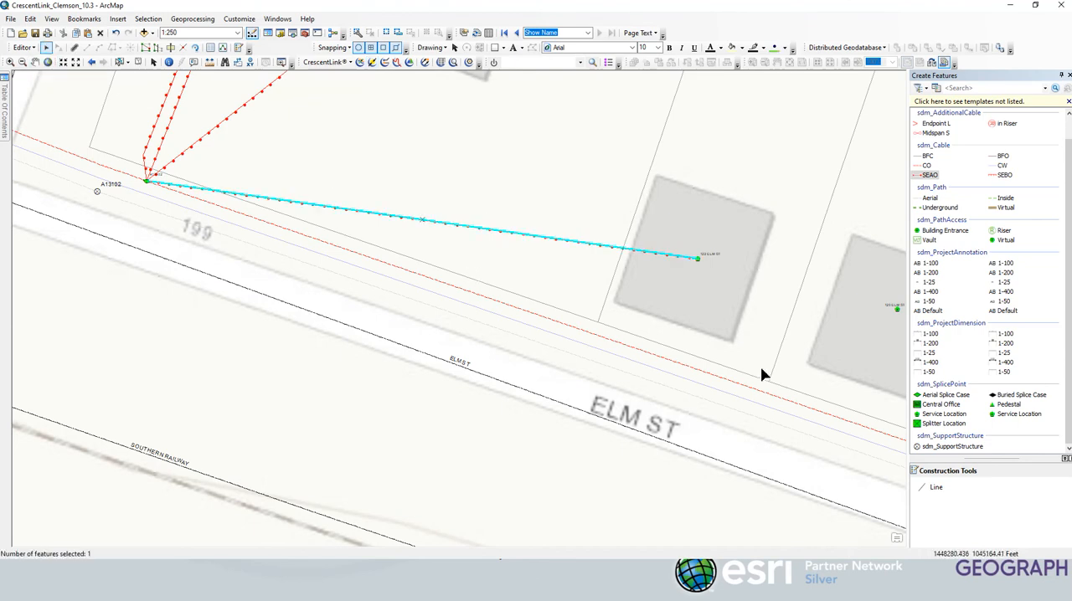
Step: Set the new SEAO drop cable's Size attribute to 2 in the Attributes panel
click(223, 48)
click(1011, 265)
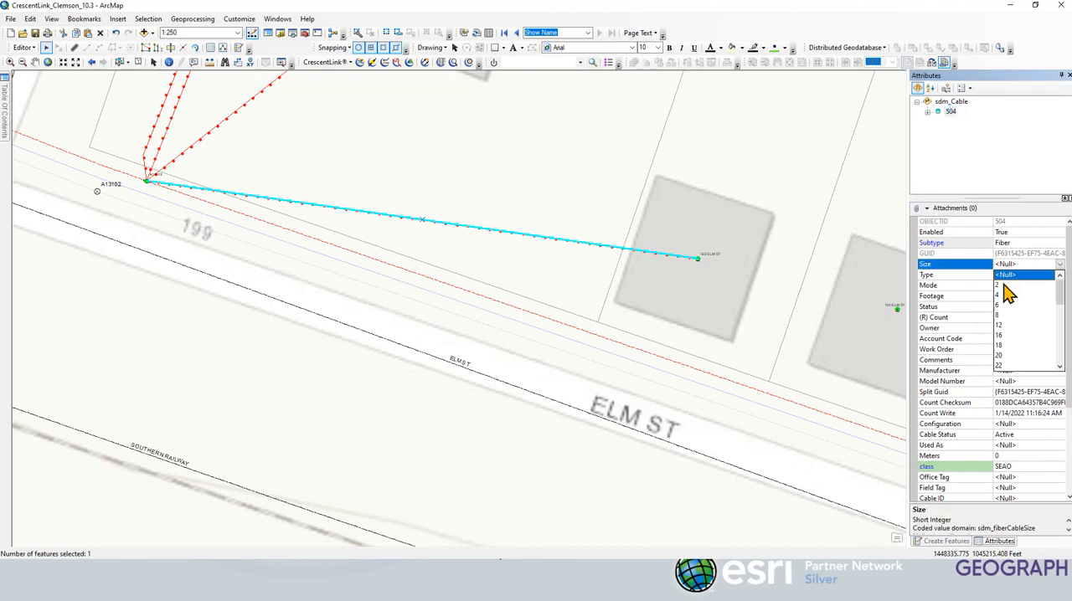
click(1007, 286)
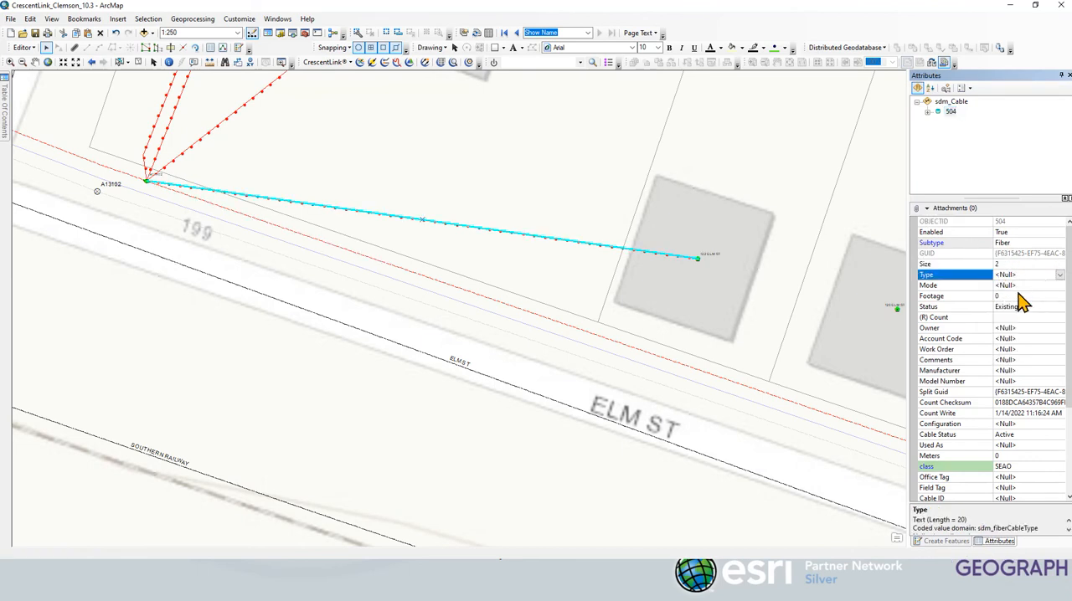
scroll(1017, 402, down, 5)
scroll(1017, 436, down, 5)
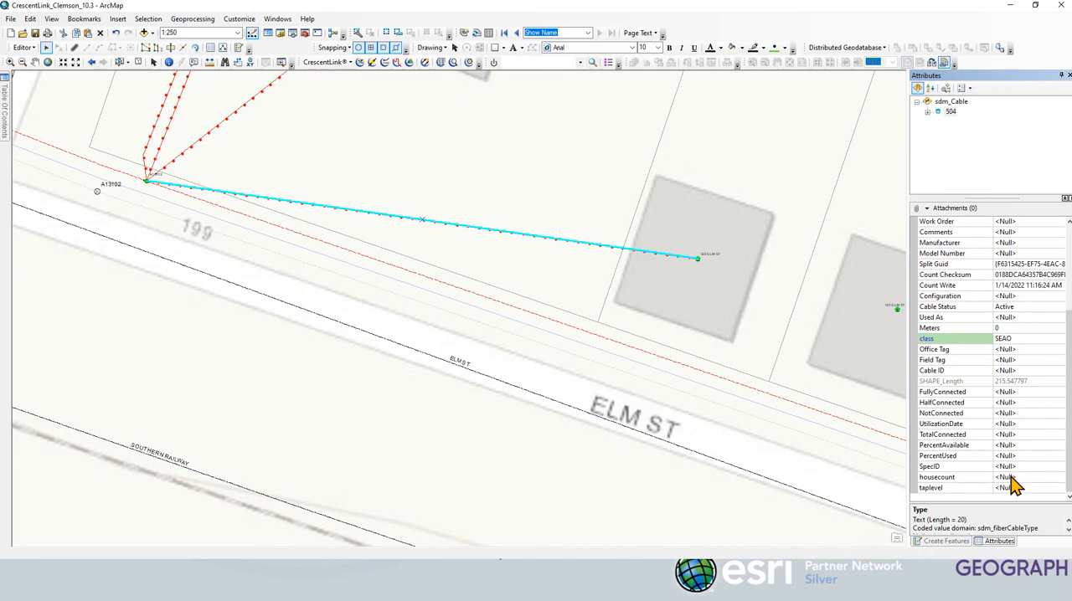
scroll(1016, 402, up, 5)
scroll(1016, 351, up, 5)
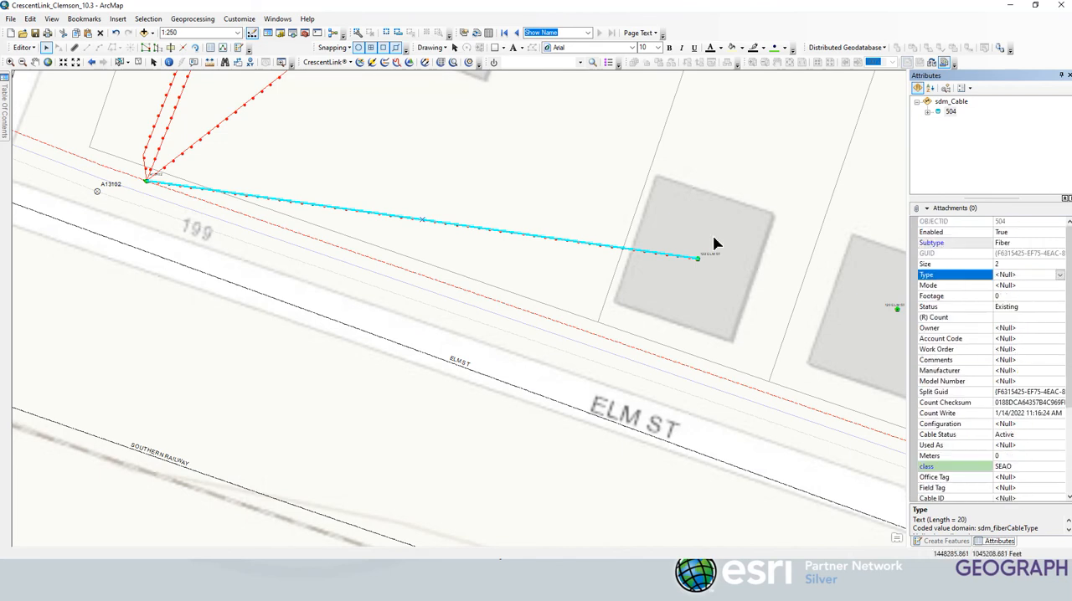
click(378, 63)
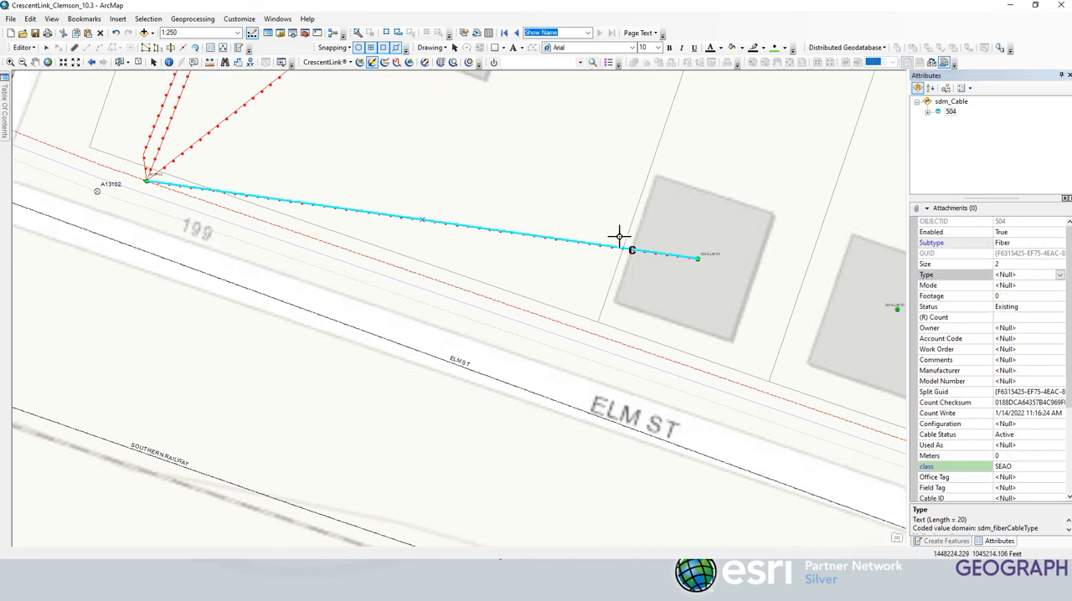
Step: Link ONT port 1 to fiber 1 of the SEAO 2 drop at the house end
click(697, 258)
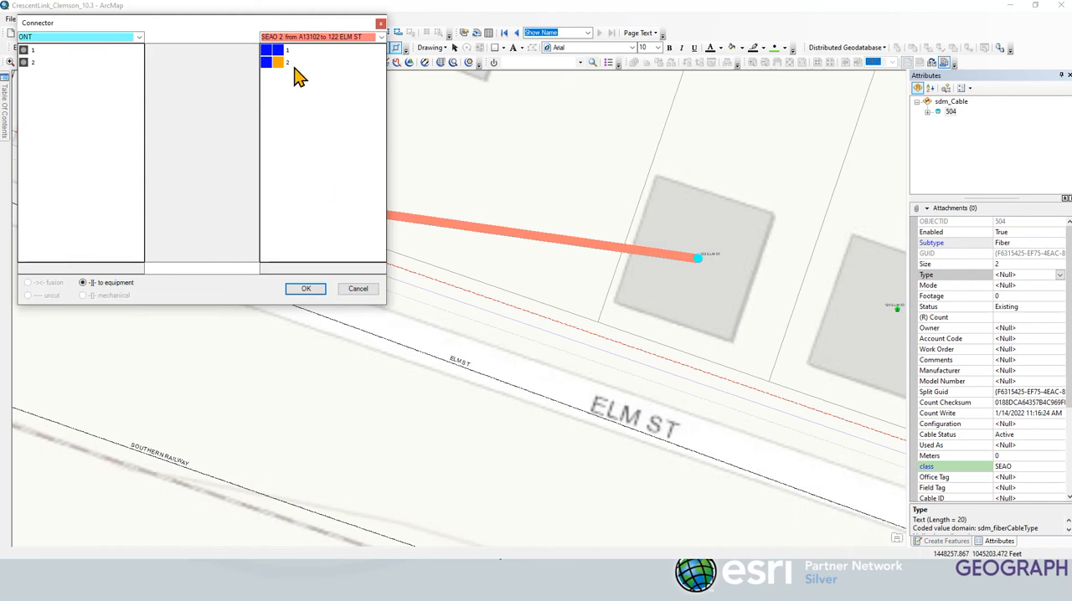
click(46, 52)
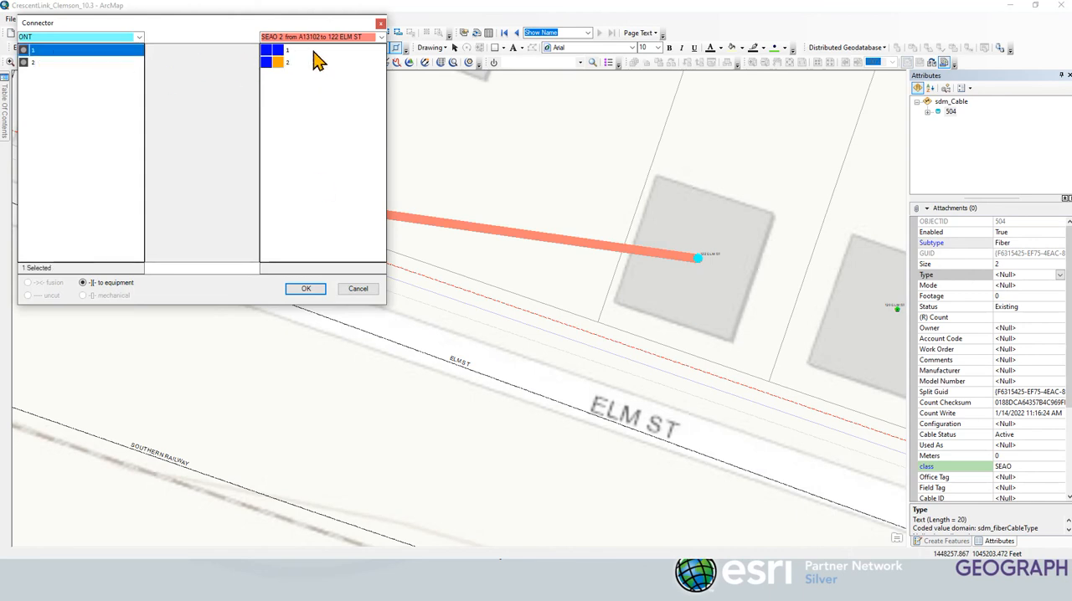
click(286, 50)
click(306, 288)
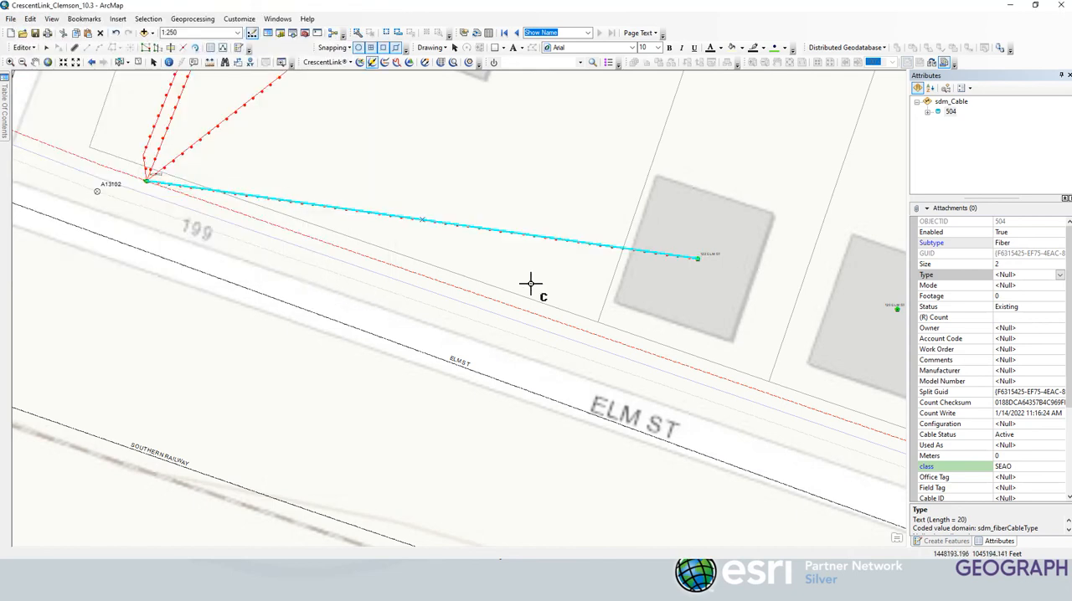
Step: At A13102 choose '1x4 Splitter 1 back' and 'SEAO 2 from A13102 to 122 ELM ST'
click(149, 177)
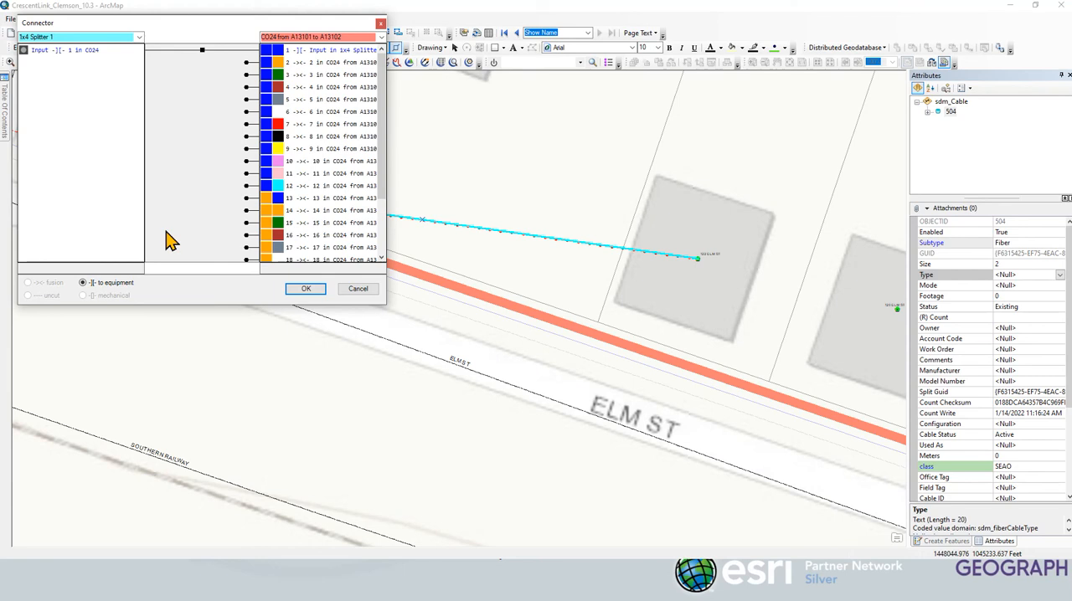
click(139, 37)
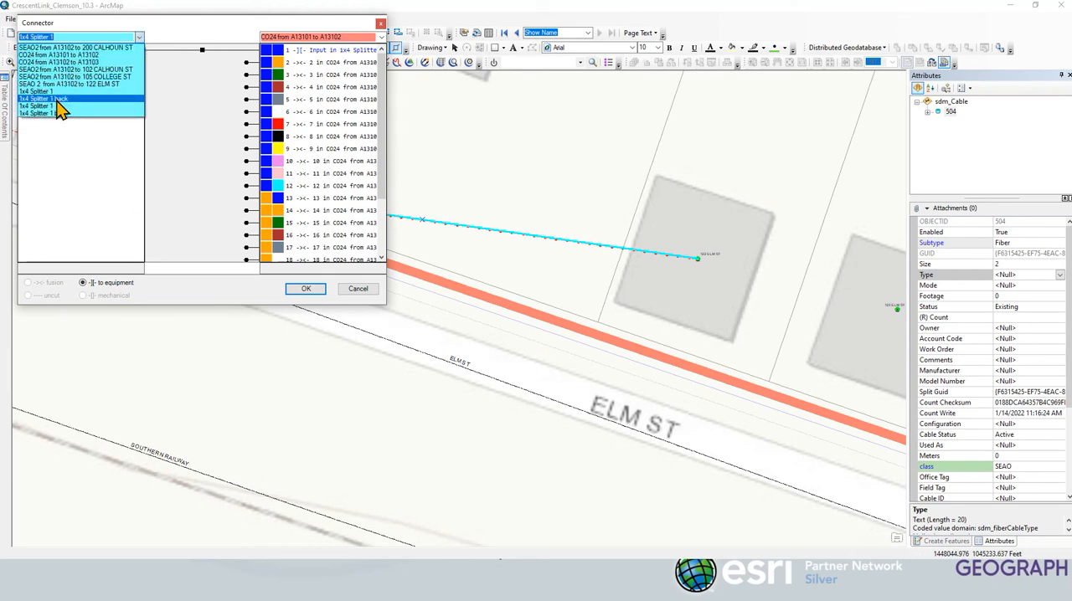
click(61, 100)
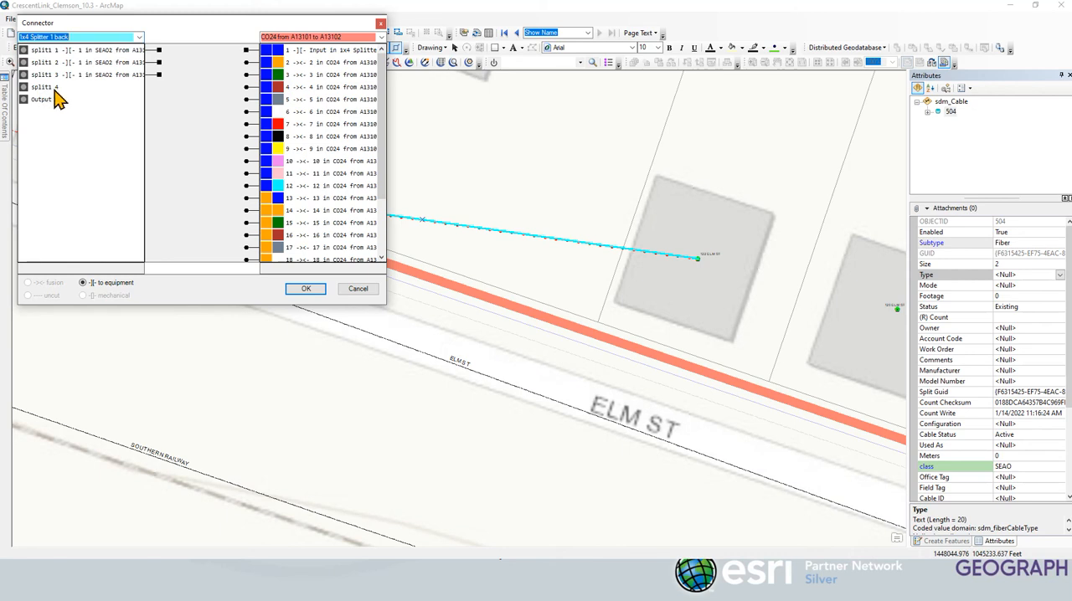
click(381, 37)
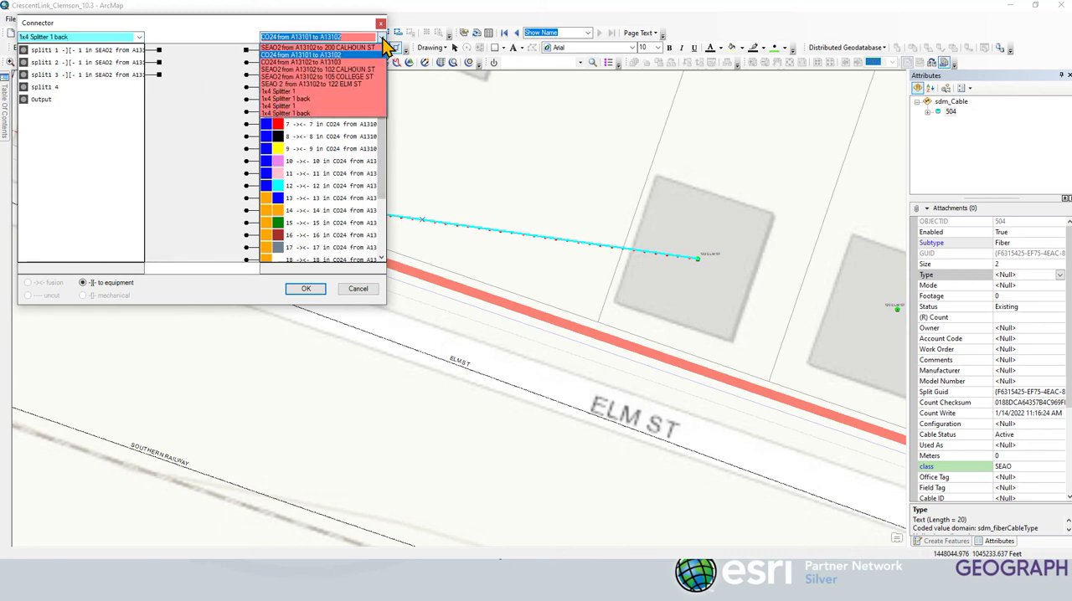
click(368, 84)
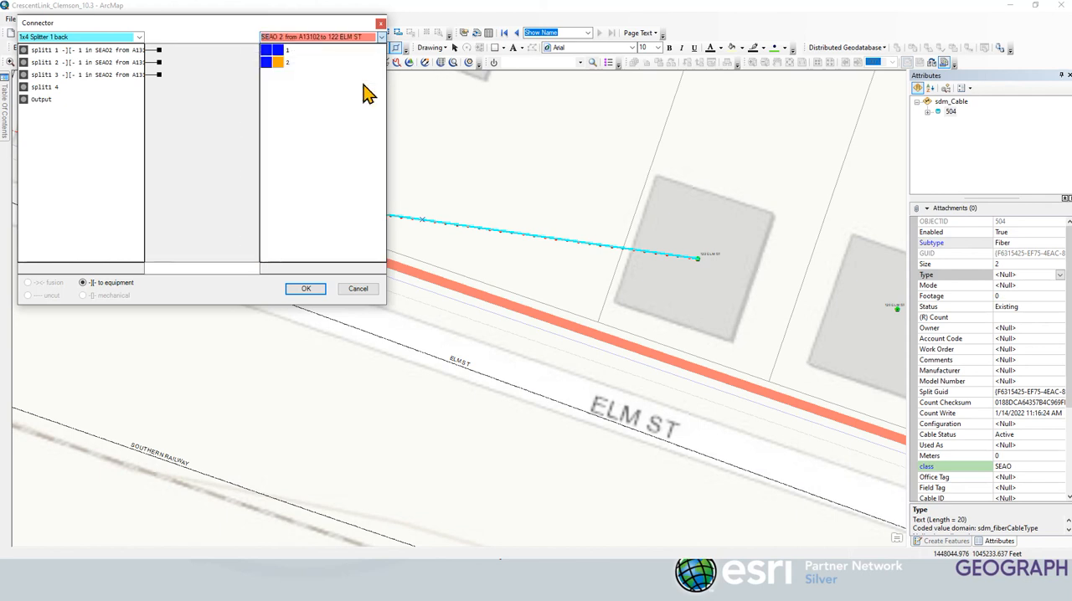
Step: Link splitter output split1 4 to fiber 1 of the SEAO 2 drop and confirm
click(71, 87)
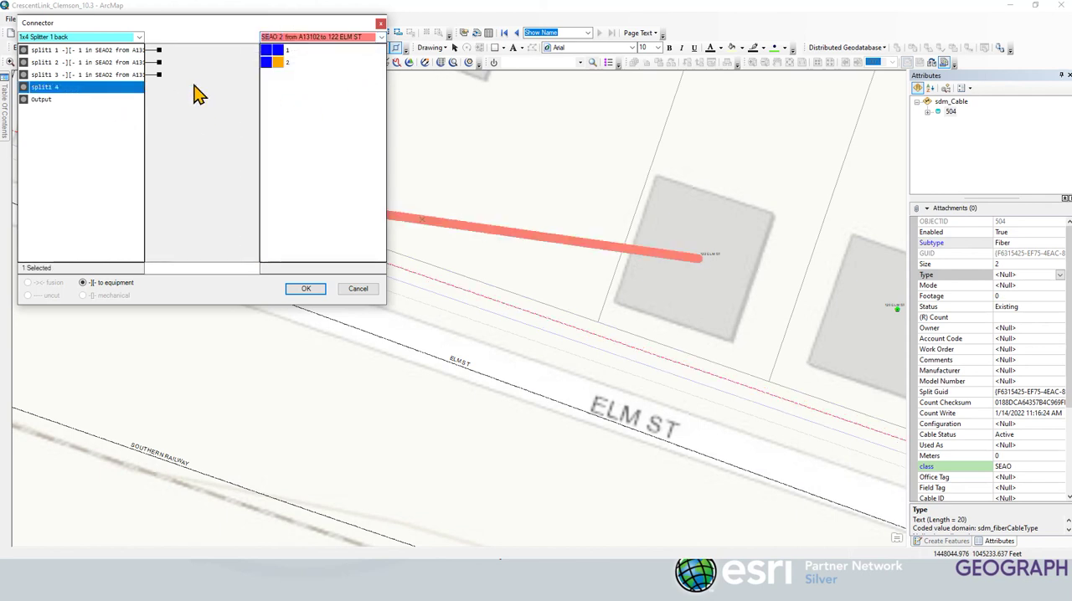
click(287, 51)
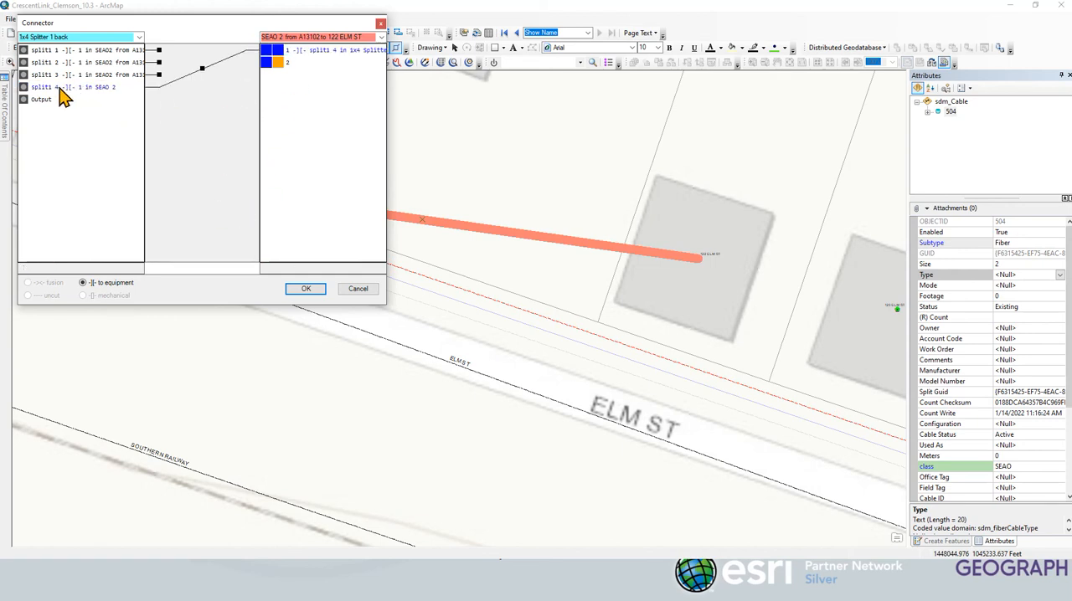
click(306, 288)
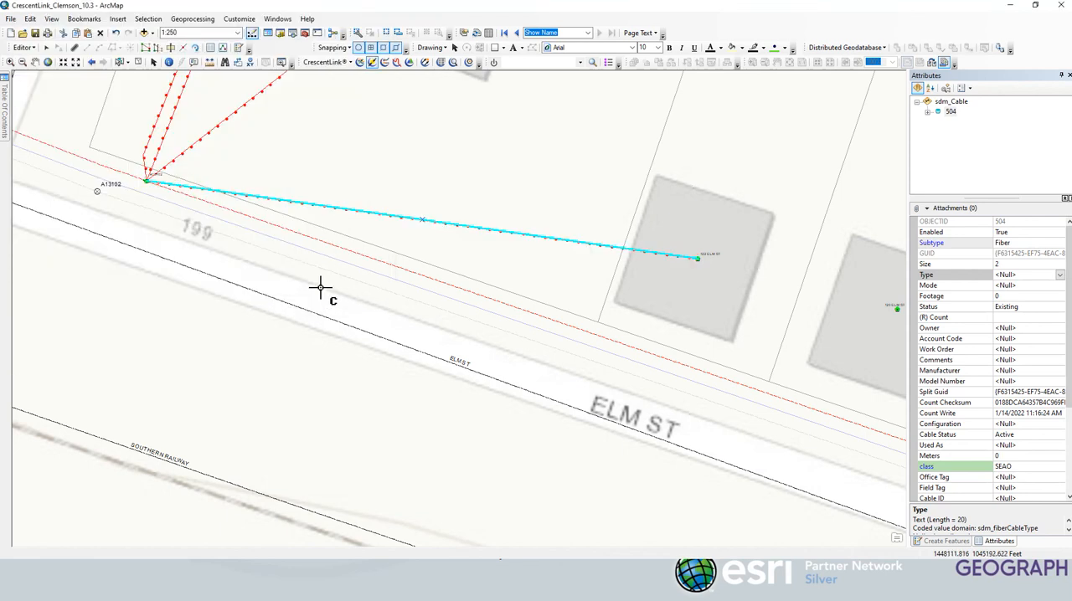
Step: Run a trace on fiber 1 of the drop cable from the Network Manager
click(522, 232)
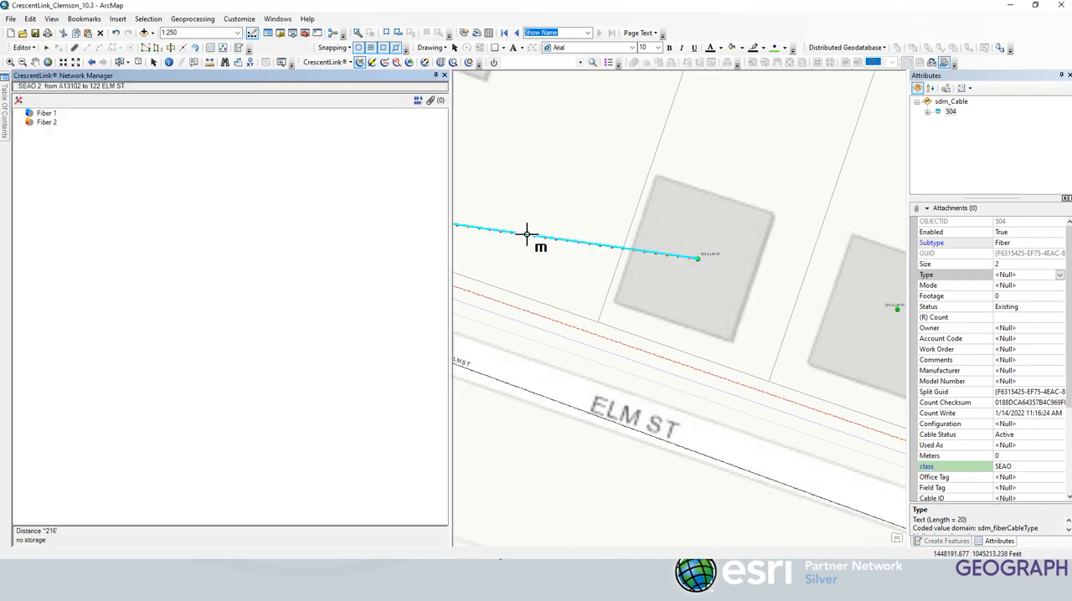
click(46, 113)
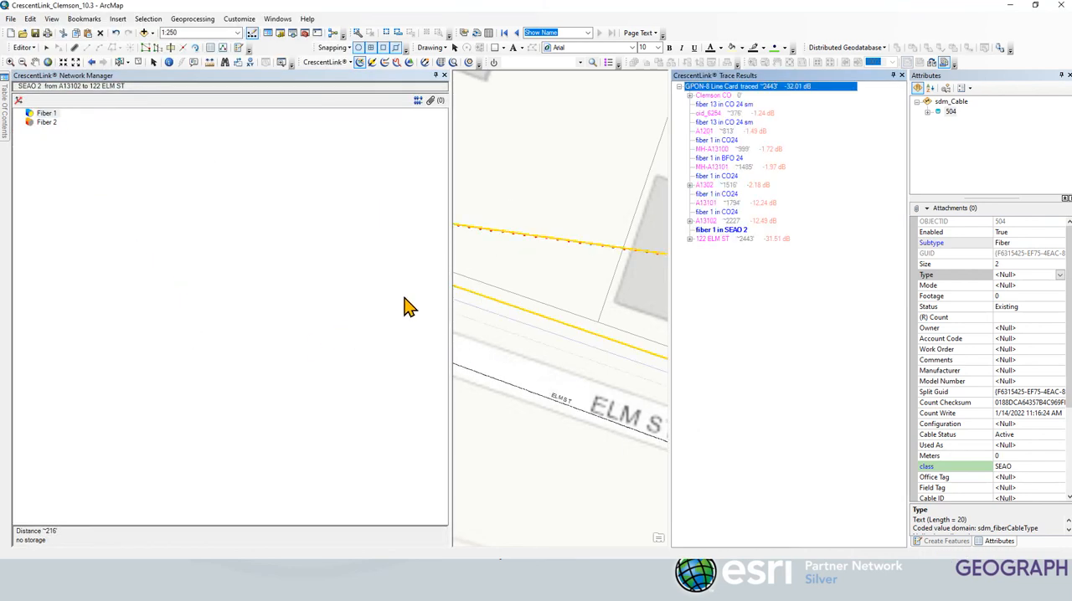
click(1067, 78)
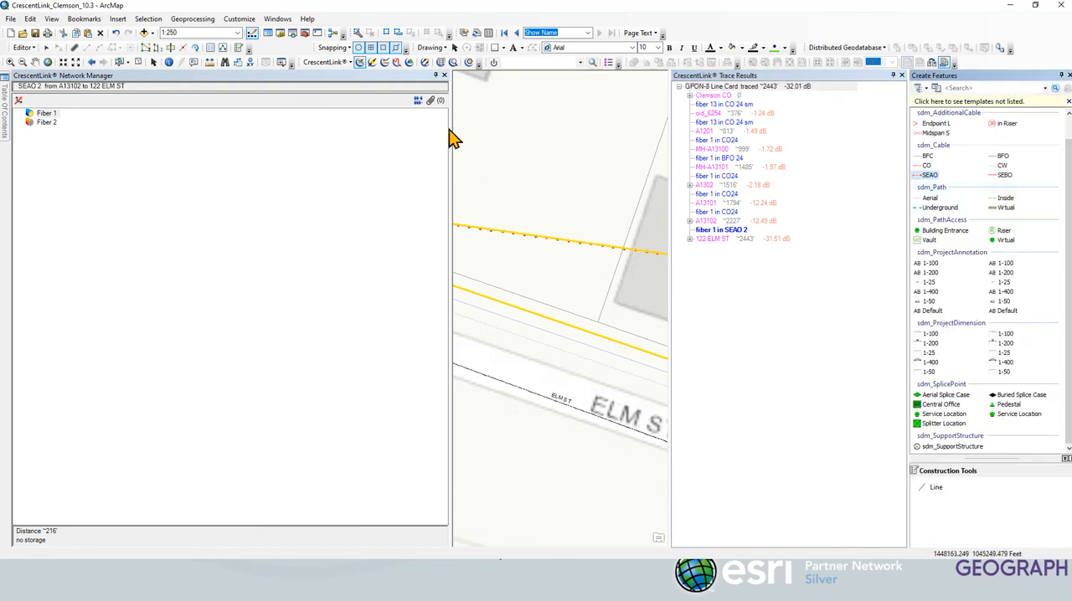
drag(57, 130, 99, 130)
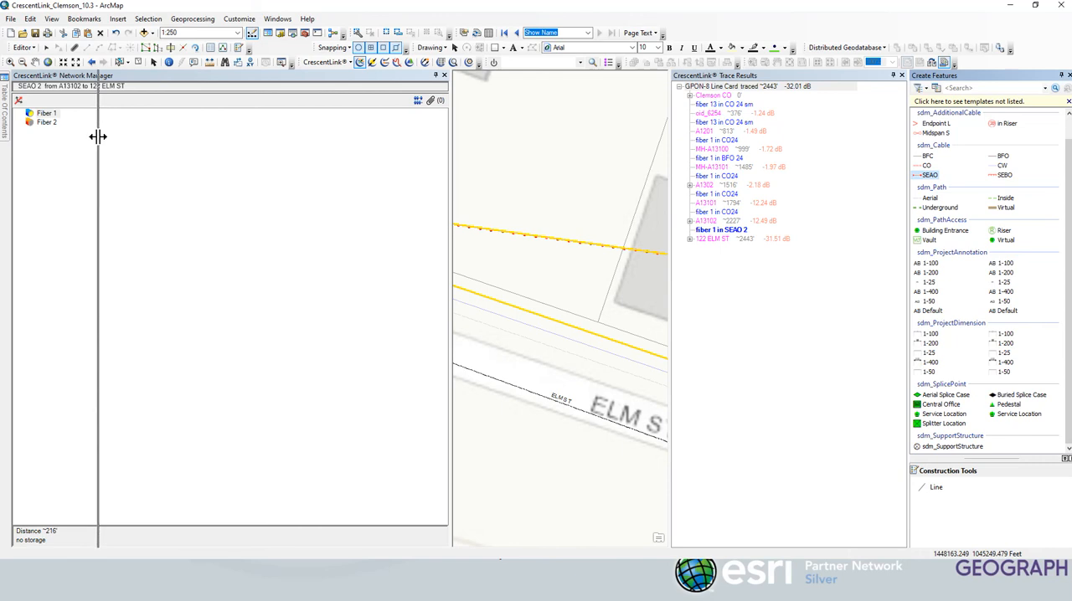
Step: Expand the trace entries for 122 ELM ST, A13102, A1302 and Clemson CO
click(690, 239)
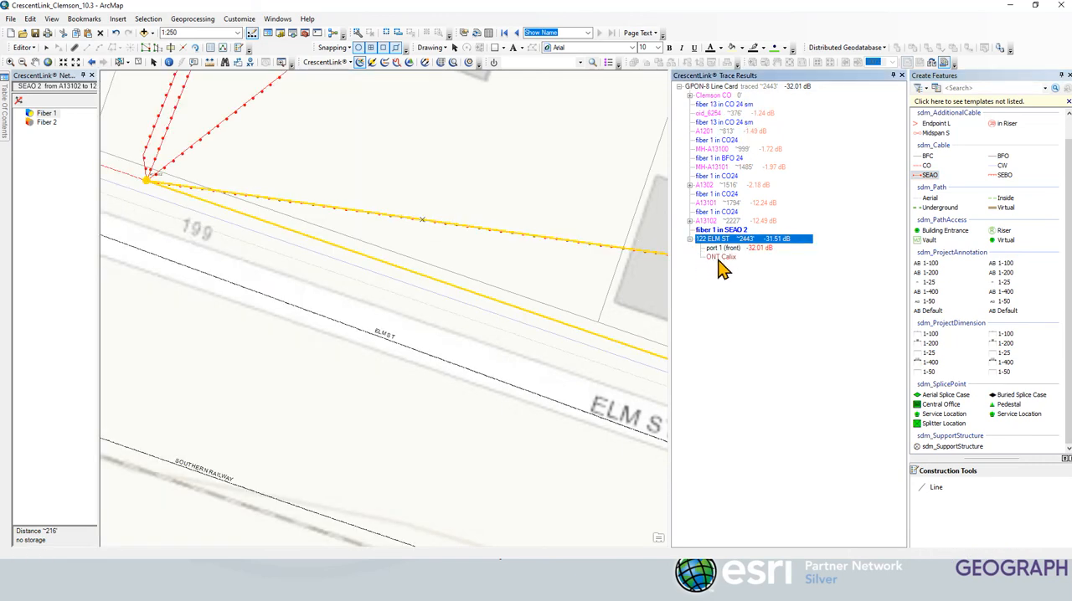
click(691, 221)
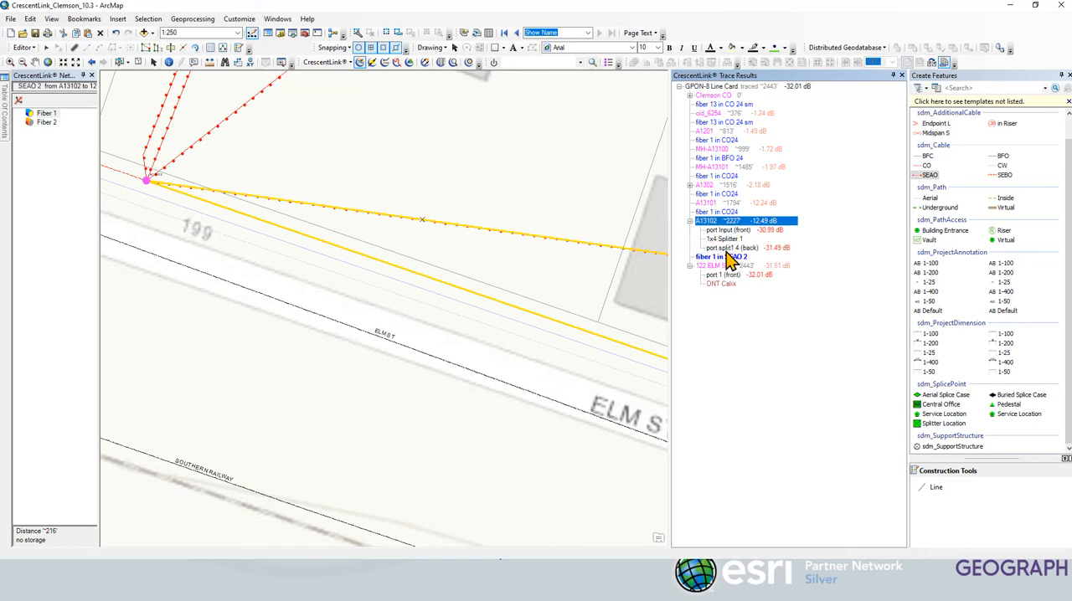
click(690, 185)
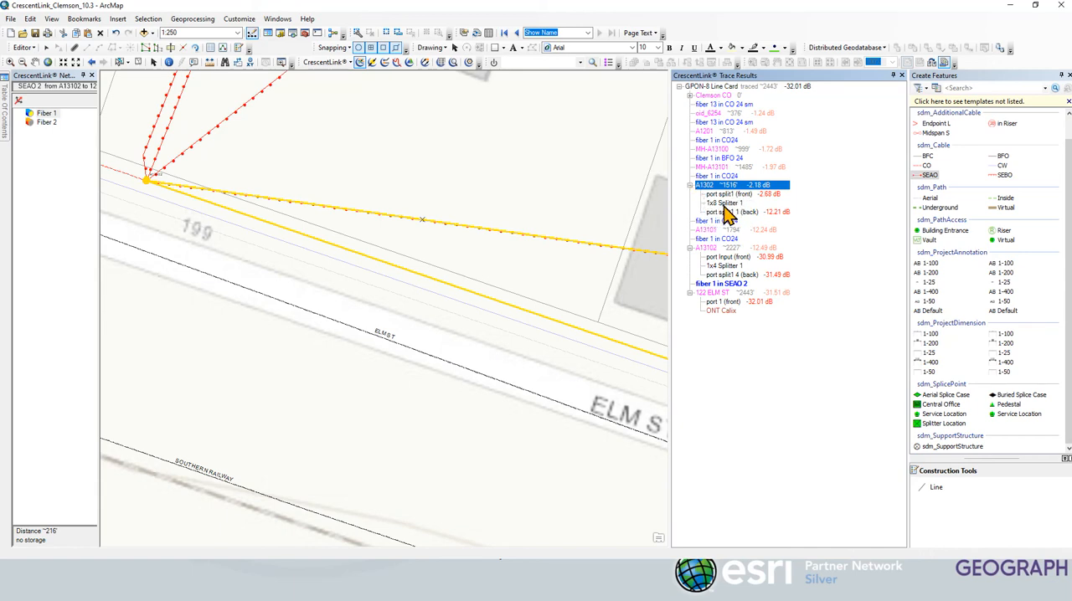
click(691, 96)
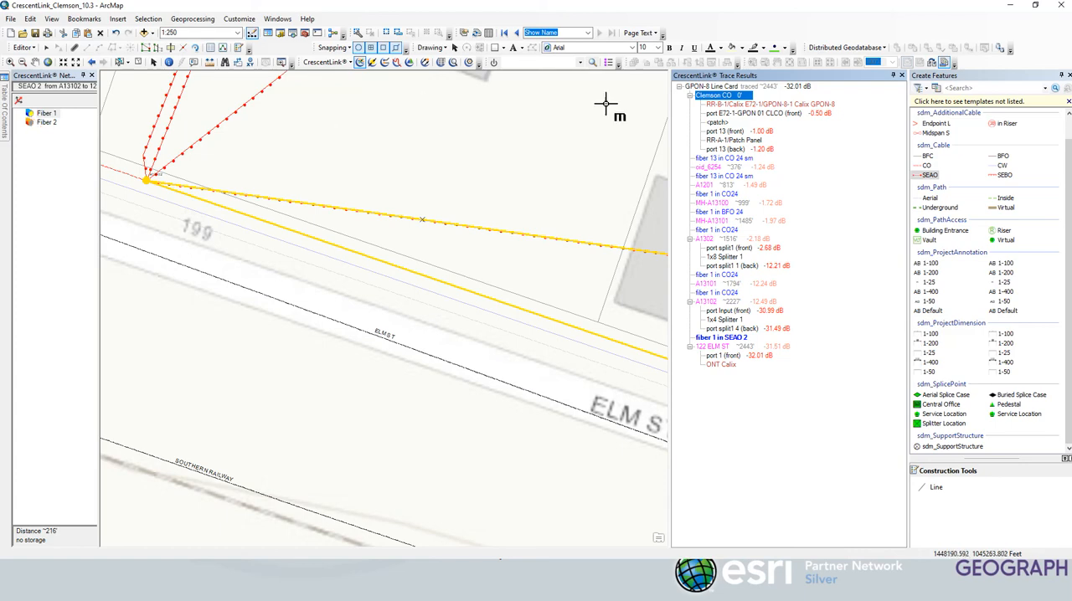
click(1068, 76)
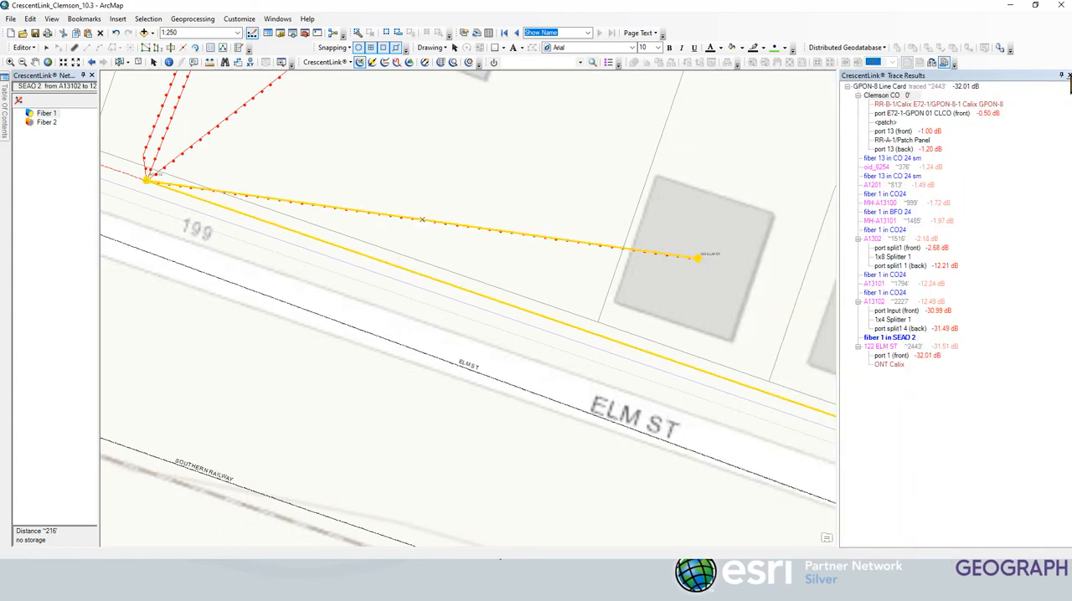
right_click(931, 87)
Step: Zoom to the full traced route, then close Trace Results clearing the highlight
click(944, 106)
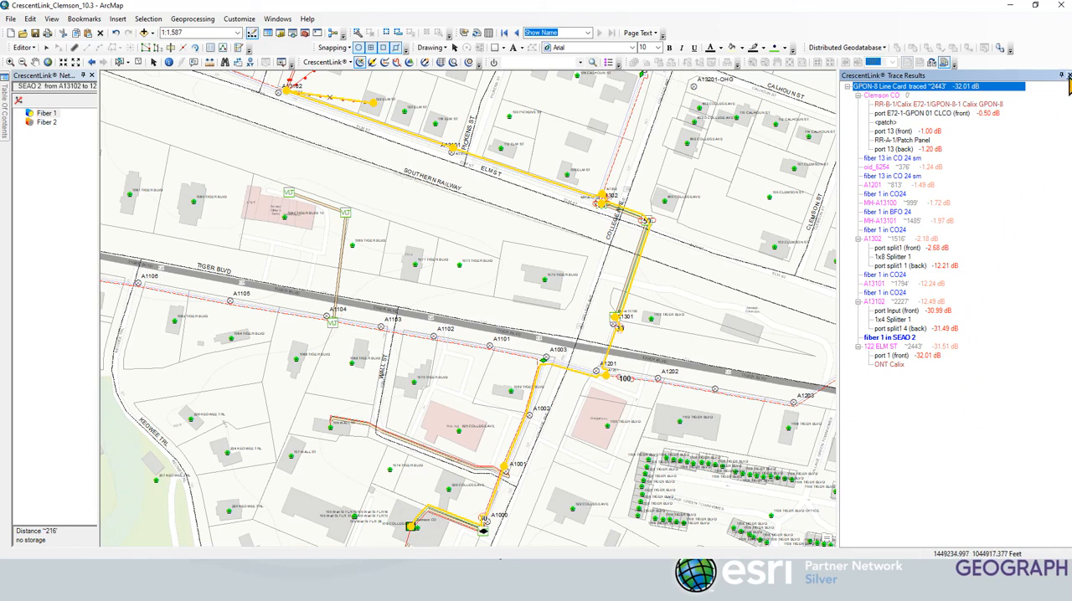
click(1069, 76)
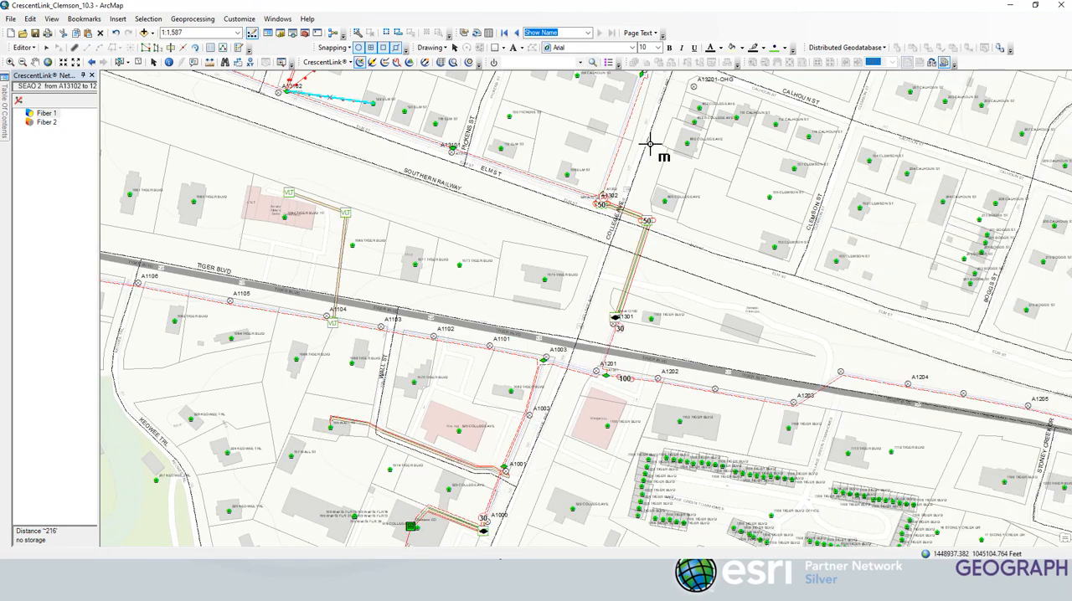